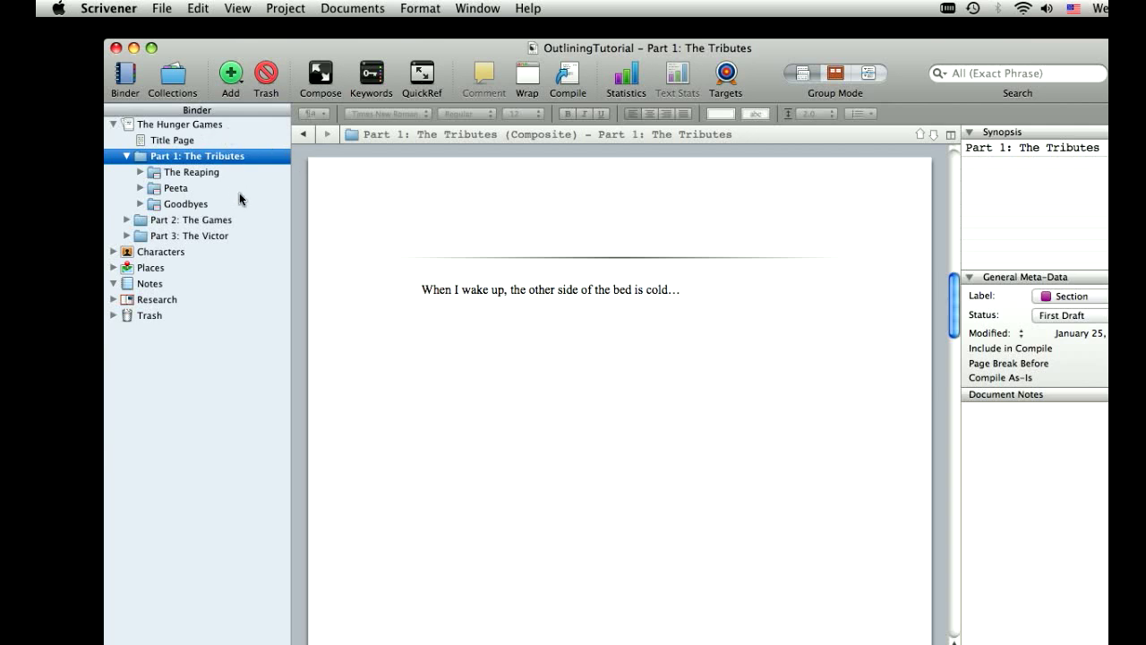
# - Preview Part 1's chapters as corkboard cards, then switch back to the Scrivenings text view
pyautogui.moveTo(239, 194)
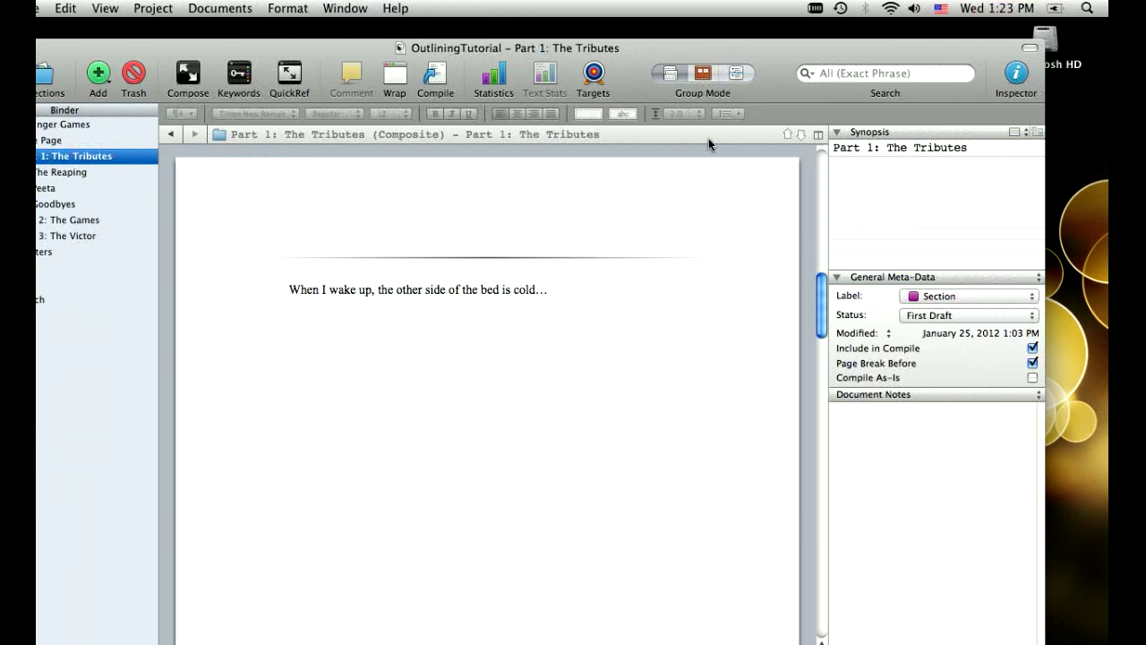
pyautogui.click(702, 72)
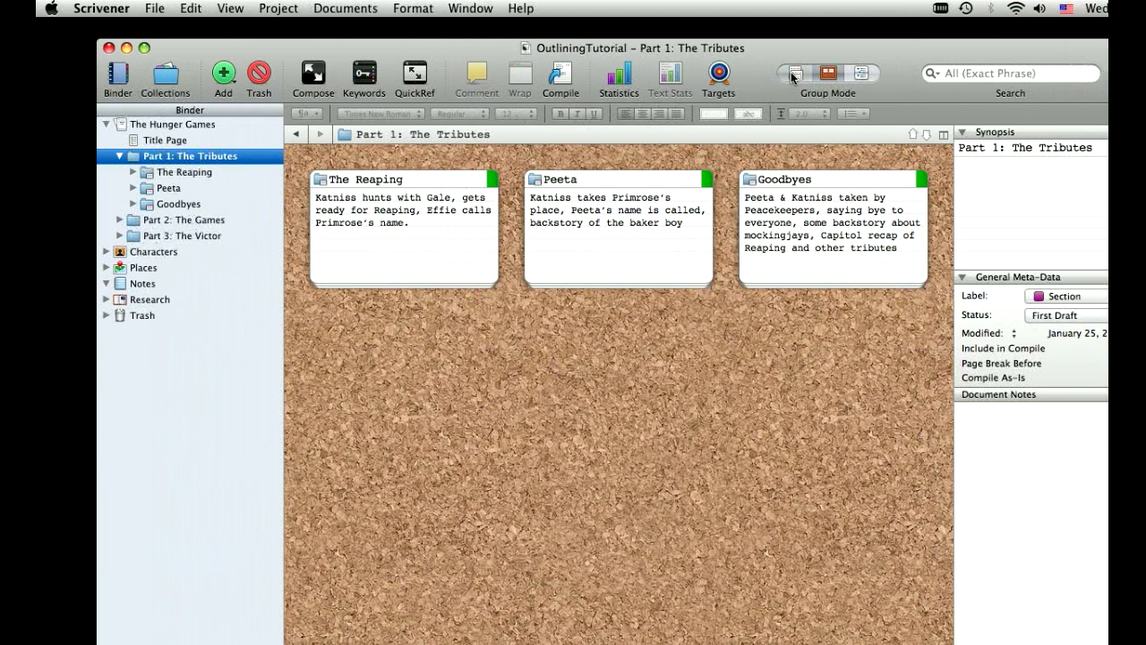
pyautogui.click(803, 72)
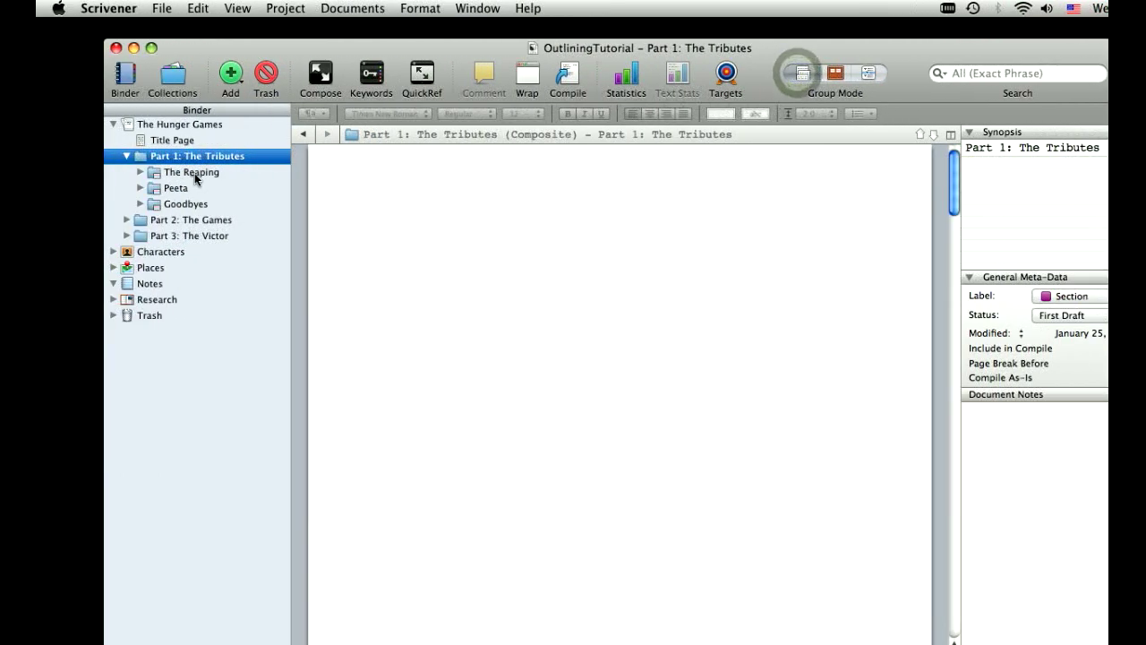
# - In The Reaping, type test text after the opening line and delete it again
pyautogui.click(63, 172)
pyautogui.moveTo(419, 277); pyautogui.dragTo(719, 283)
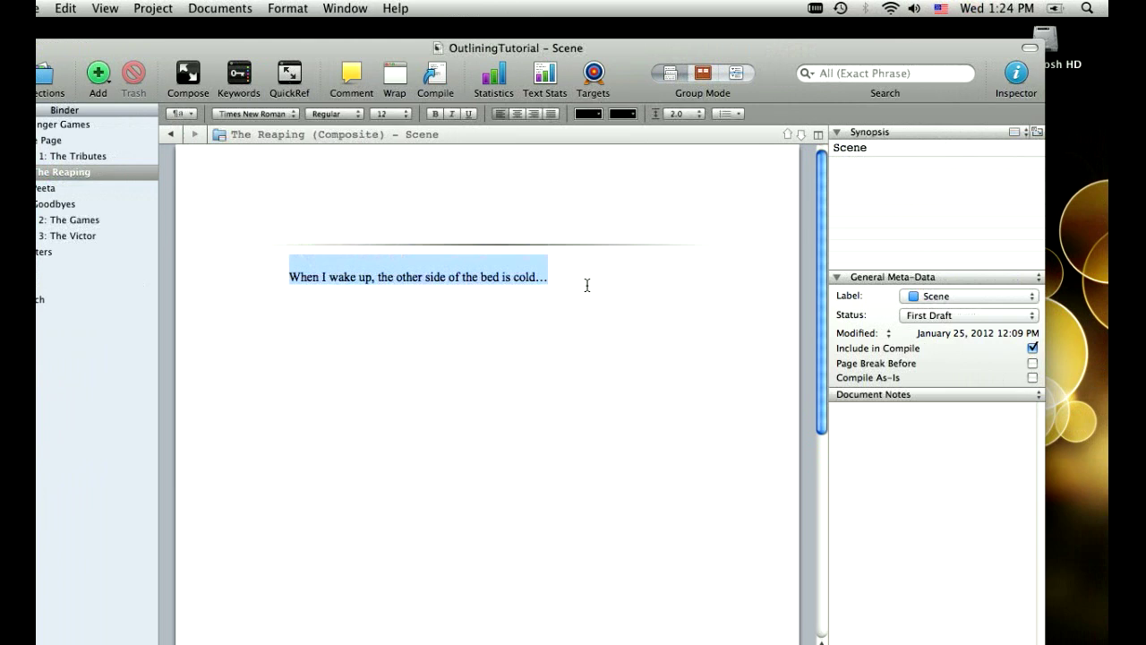
pyautogui.click(587, 284)
pyautogui.write('jlkadsjflkasjd')
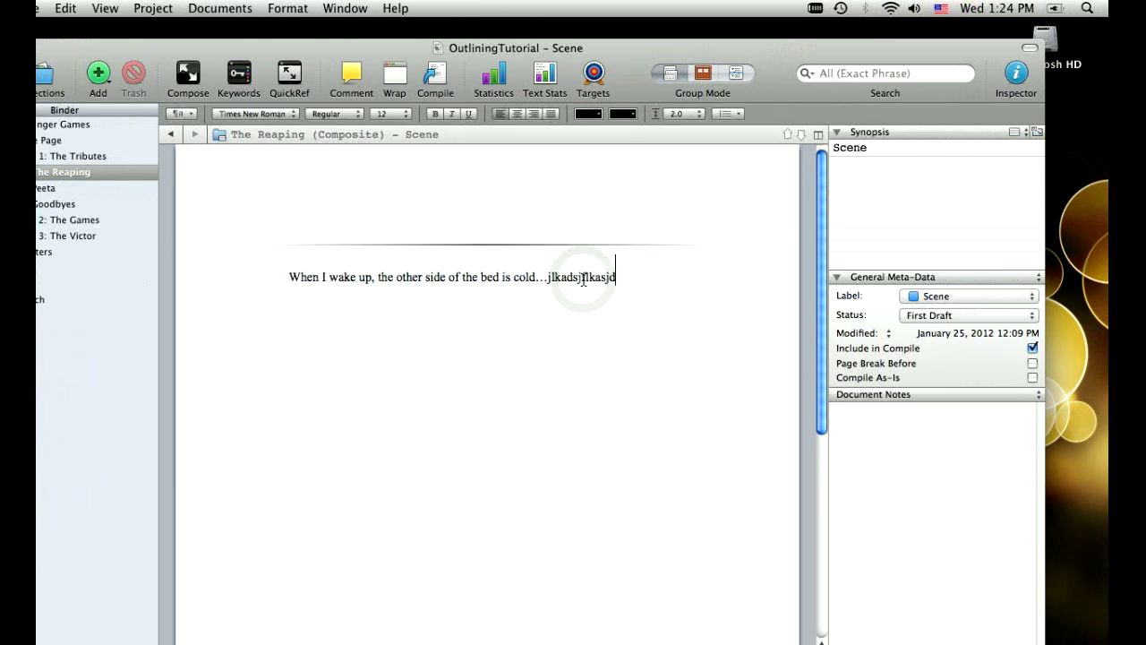
pyautogui.write('fkl')
pyautogui.moveTo(546, 278); pyautogui.dragTo(626, 283)
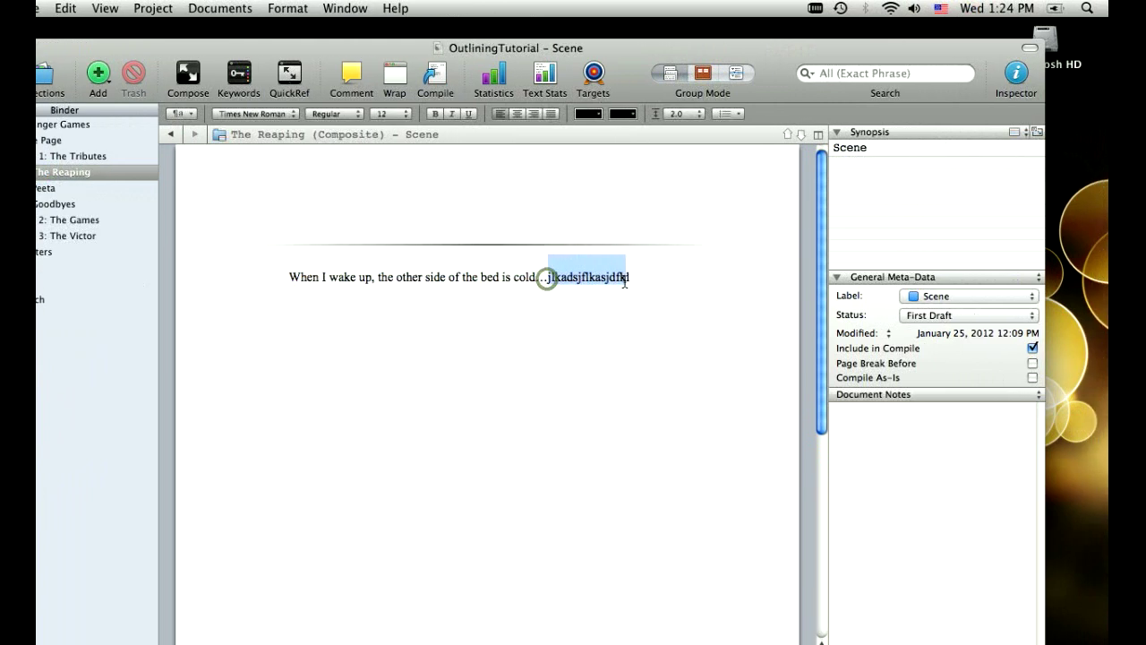
pyautogui.press('BackSpace')
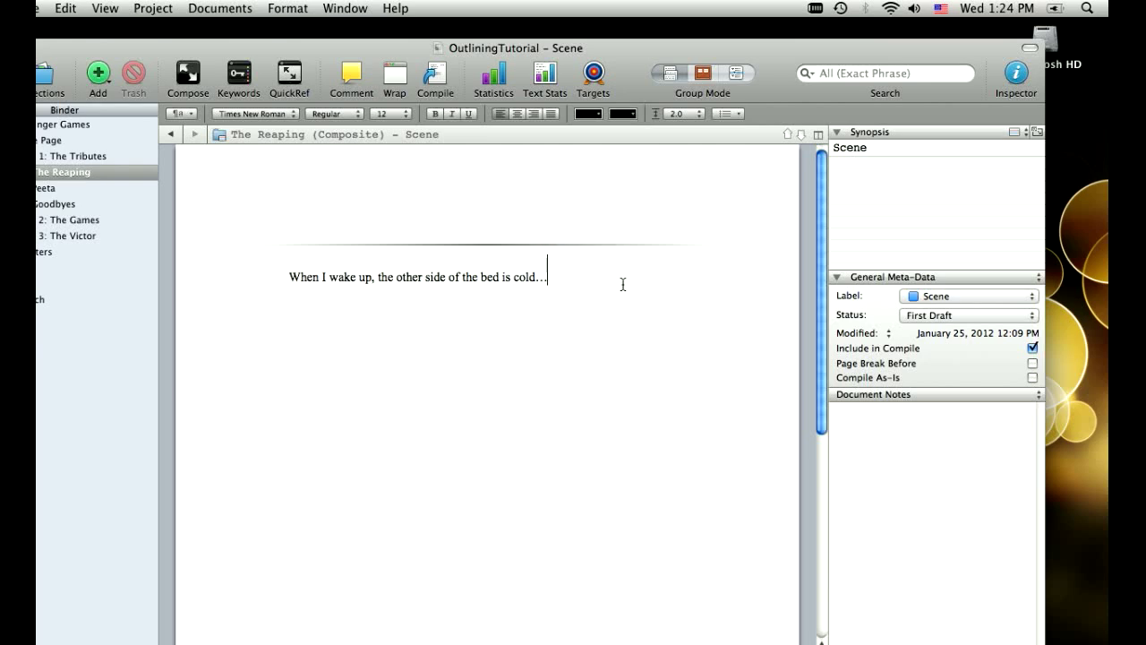
# - Put Part 1 on the corkboard and select The Reaping, Peeta and Goodbyes cards
pyautogui.click(158, 161)
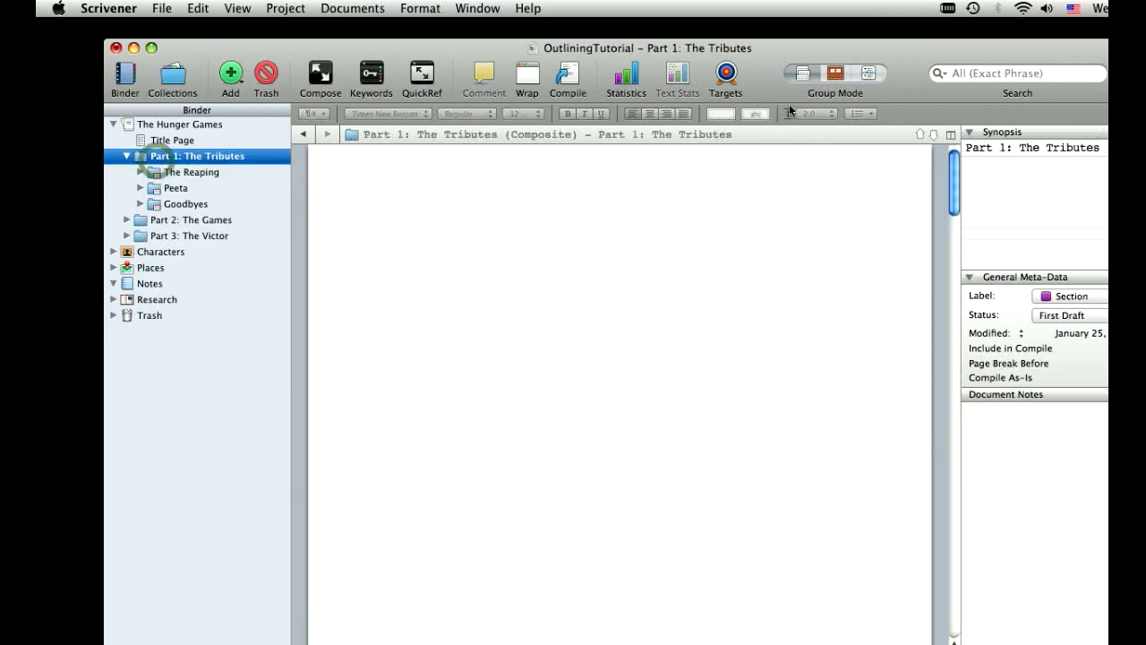
pyautogui.click(835, 73)
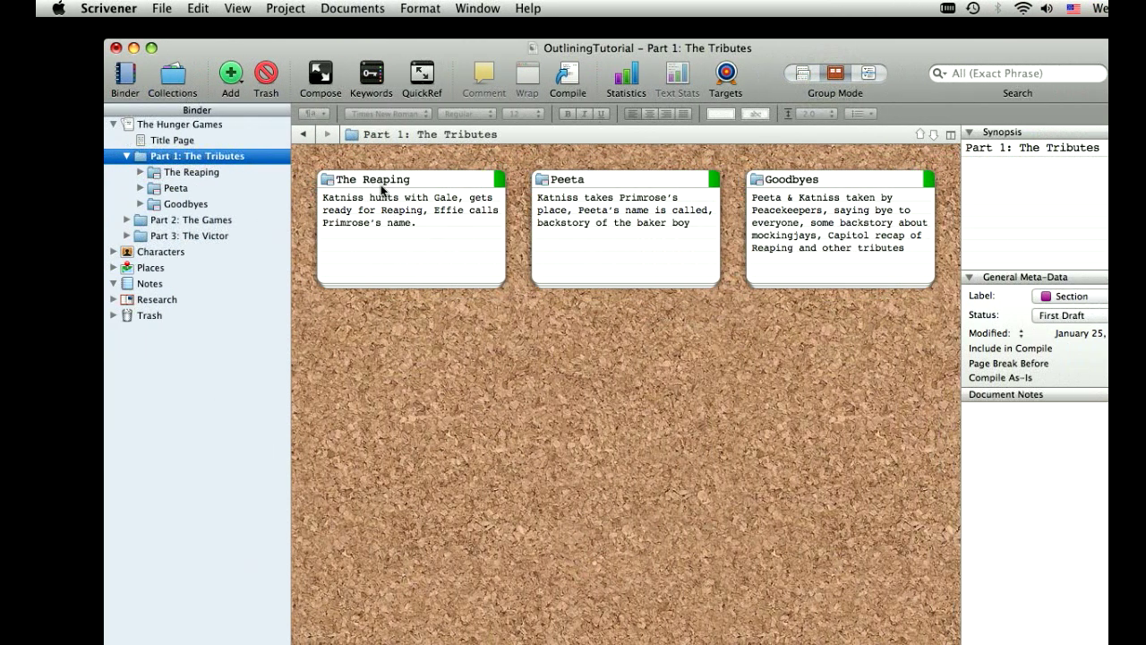
pyautogui.click(421, 235)
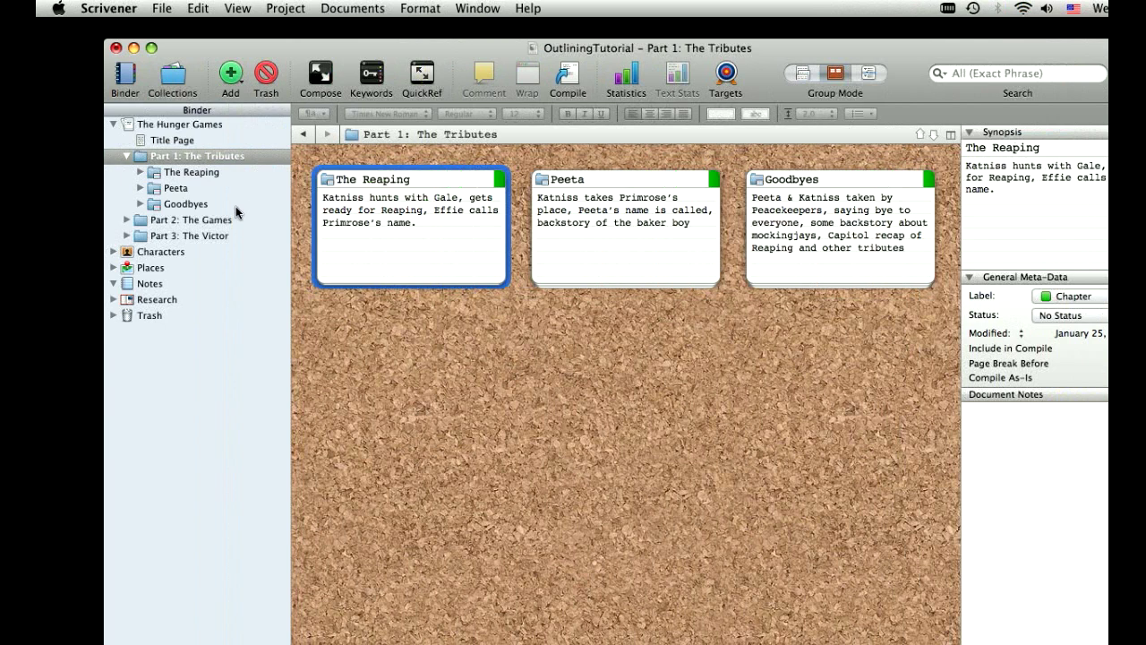
pyautogui.moveTo(244, 202)
pyautogui.click(367, 263)
pyautogui.click(631, 262)
pyautogui.click(786, 256)
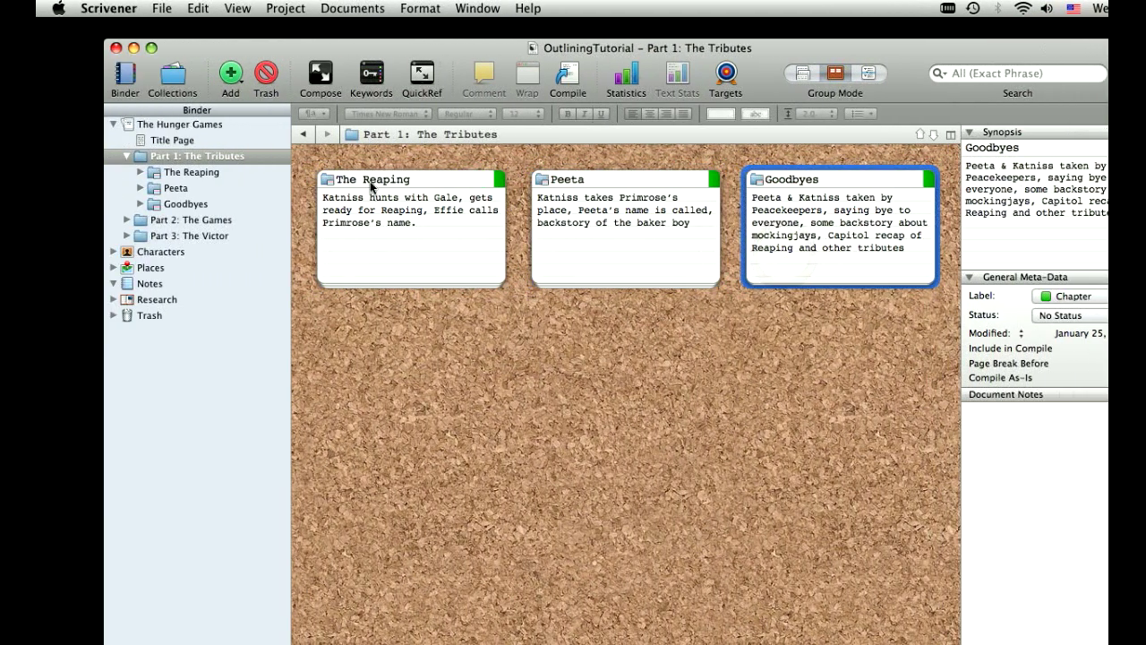
pyautogui.click(241, 179)
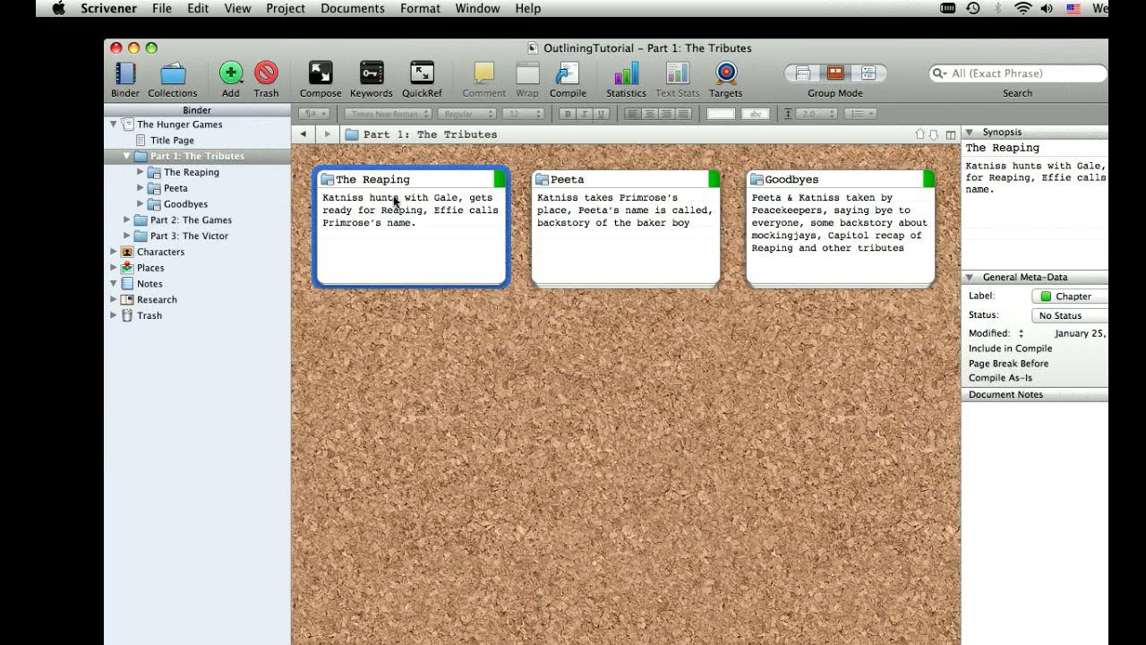
pyautogui.click(343, 180)
pyautogui.moveTo(163, 194)
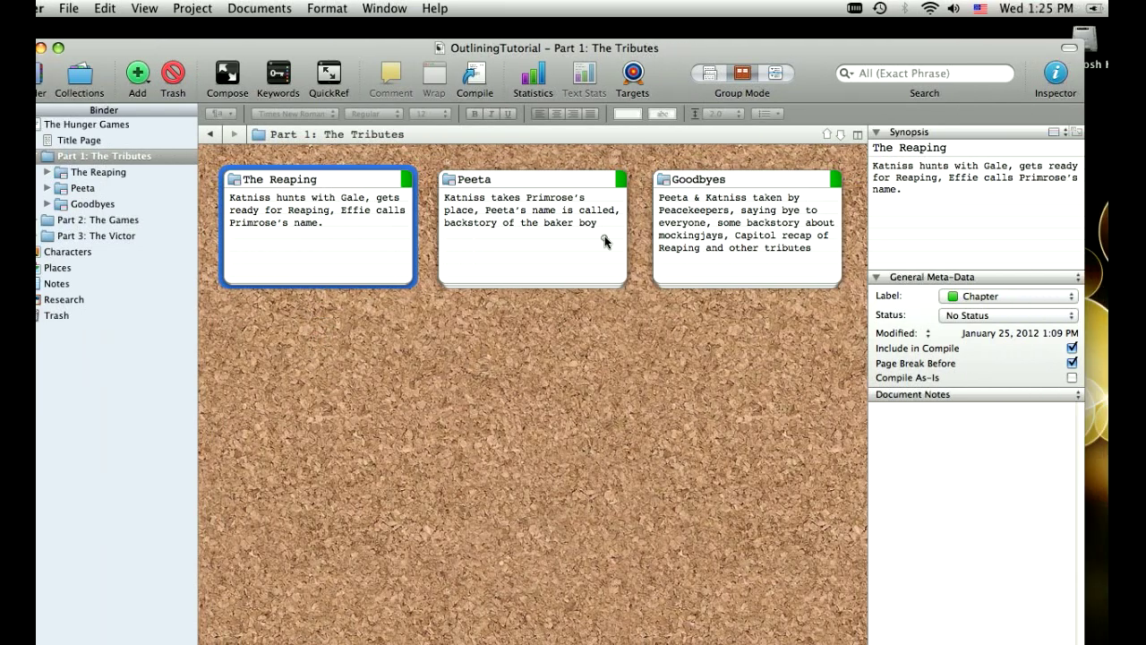
pyautogui.click(604, 240)
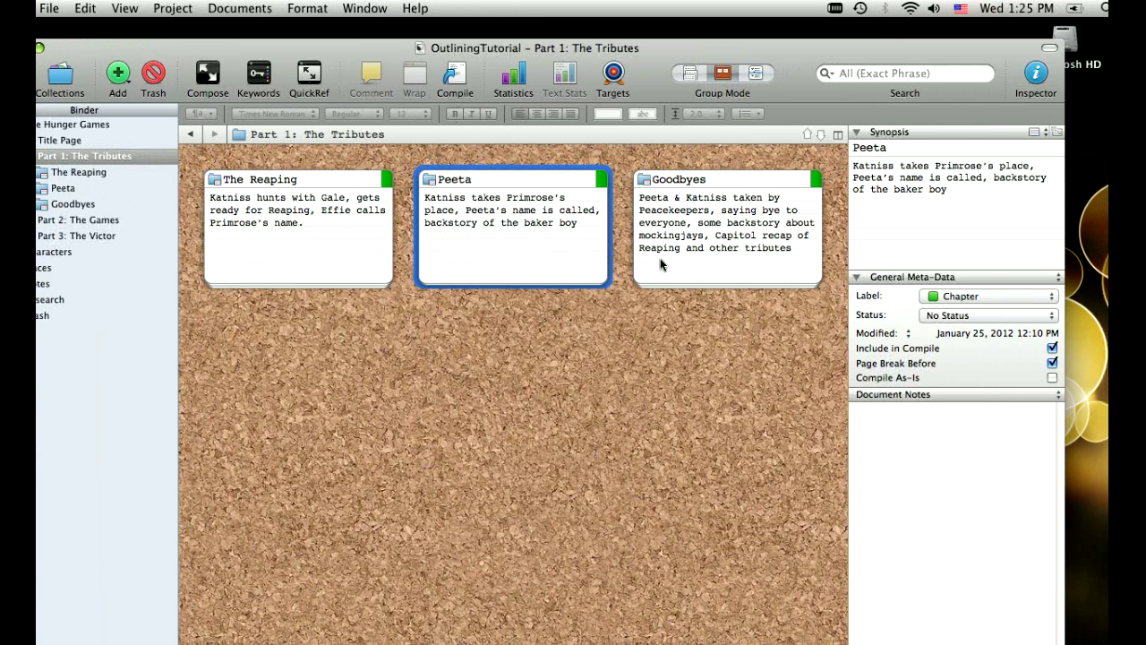
pyautogui.click(727, 262)
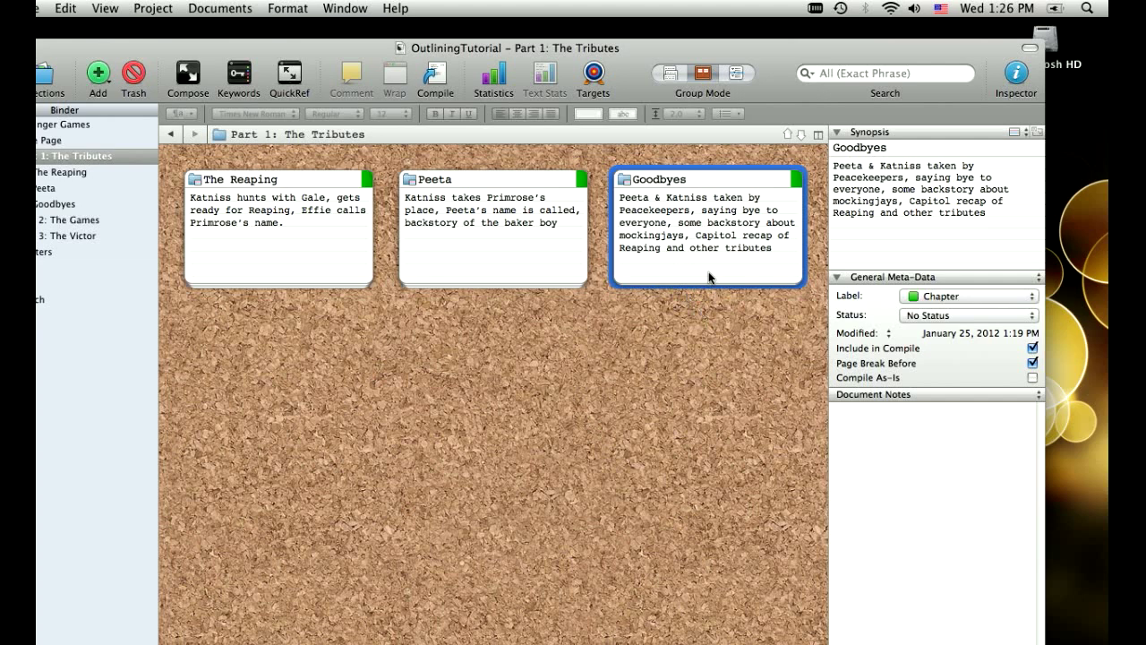
# - Duplicate the Goodbyes card and title the copy Makeover
pyautogui.rightClick(708, 278)
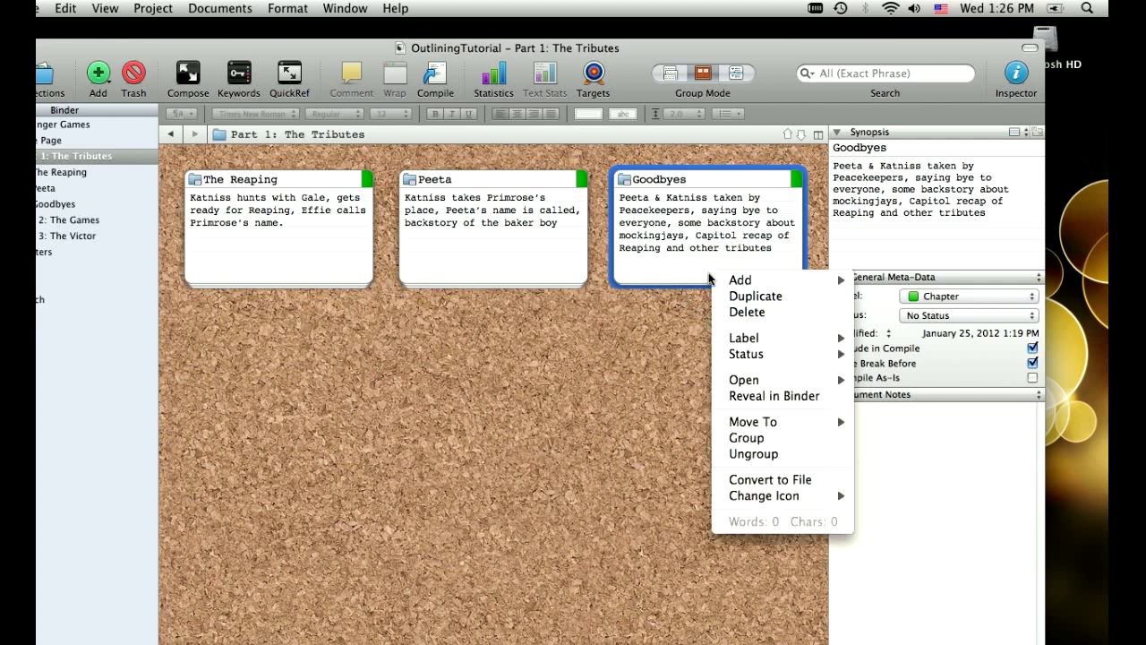
pyautogui.click(756, 297)
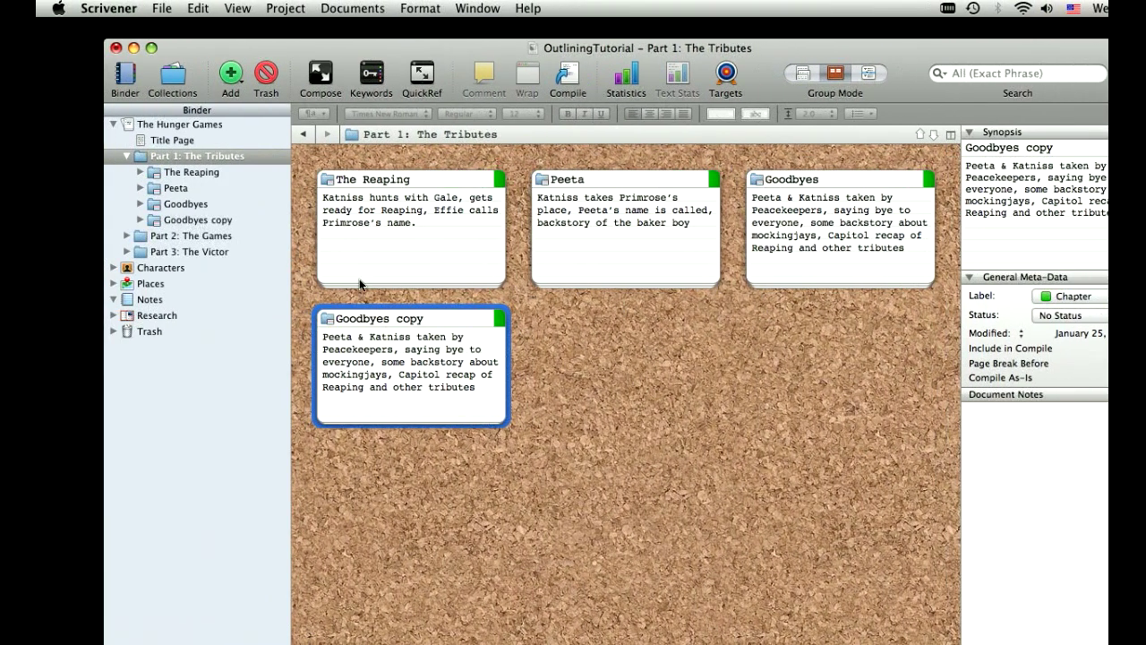
pyautogui.click(413, 320)
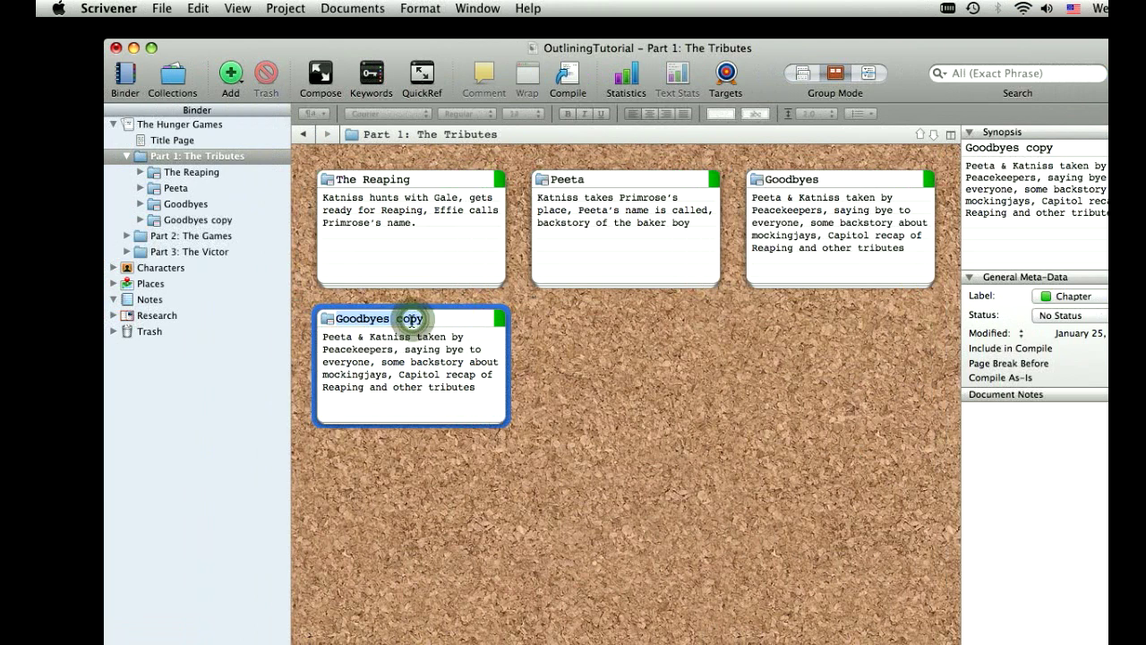
pyautogui.write('Makeover')
pyautogui.press('Return')
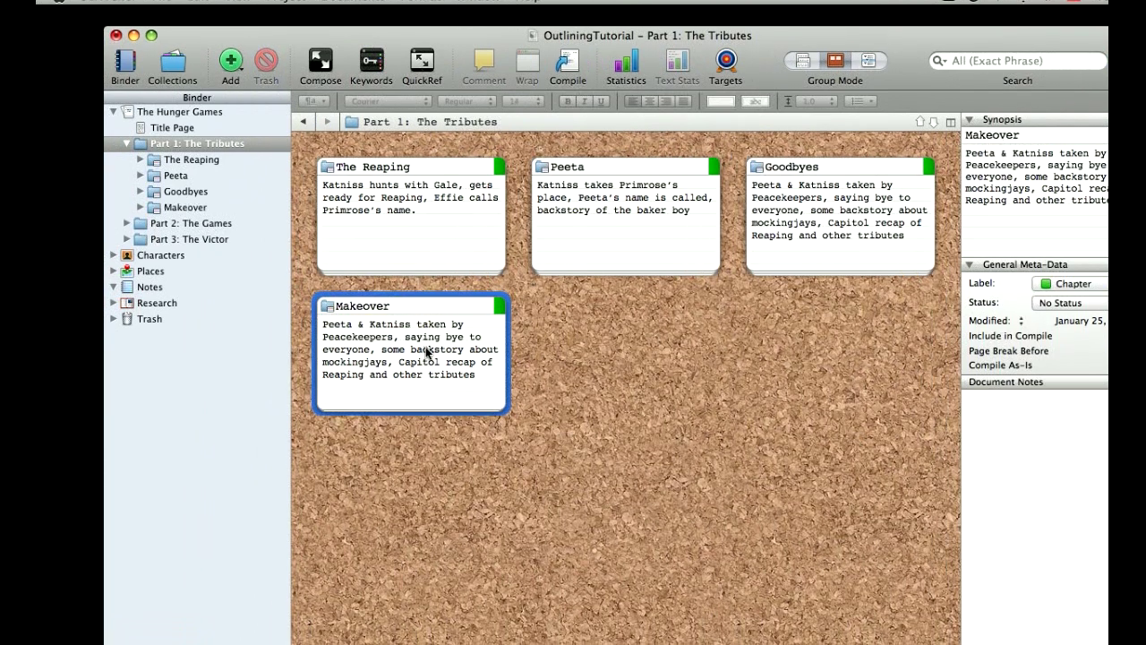
# - Replace the Makeover synopsis with 'Katniss meets Cinna and makeover team.'
pyautogui.tripleClick(424, 361)
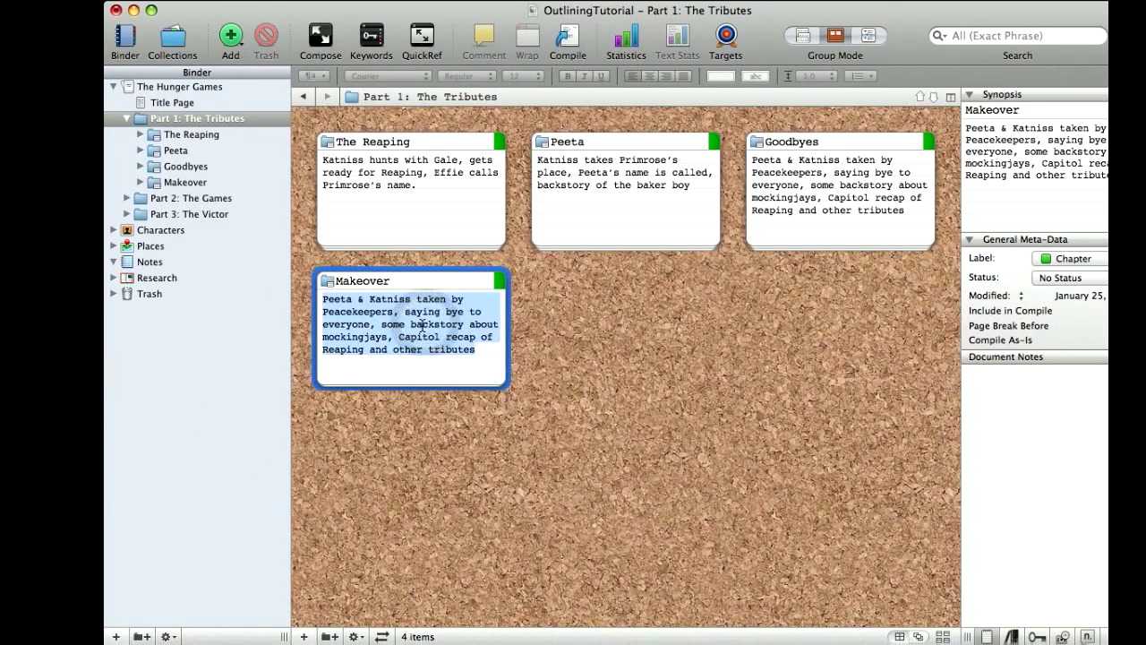
pyautogui.write('R')
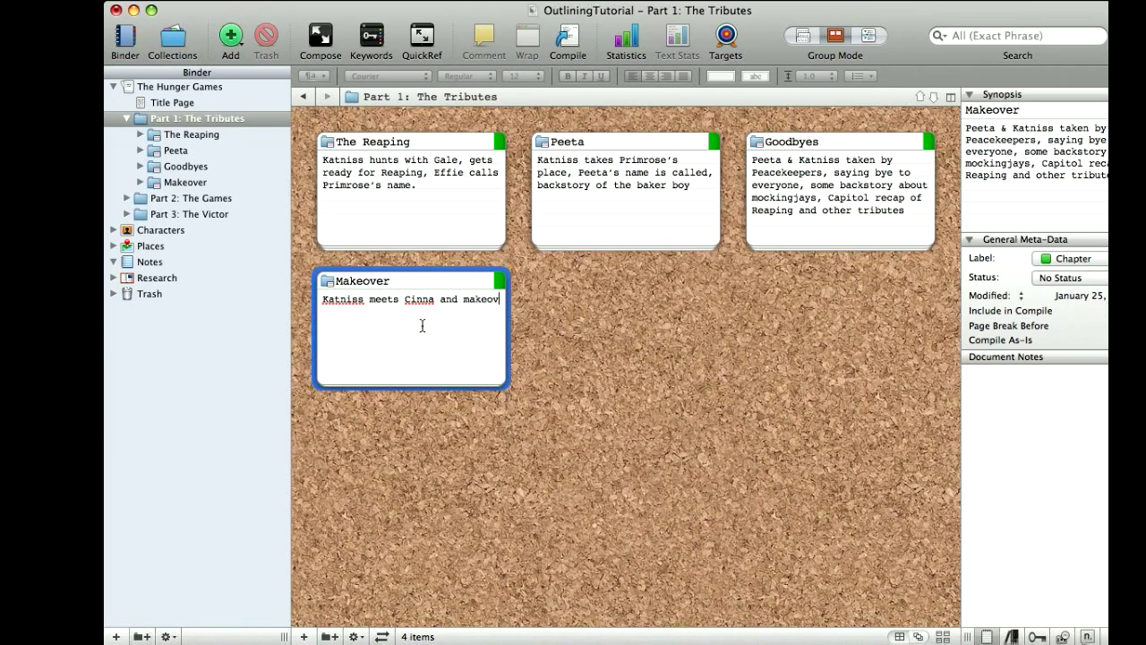
pyautogui.write('er team.')
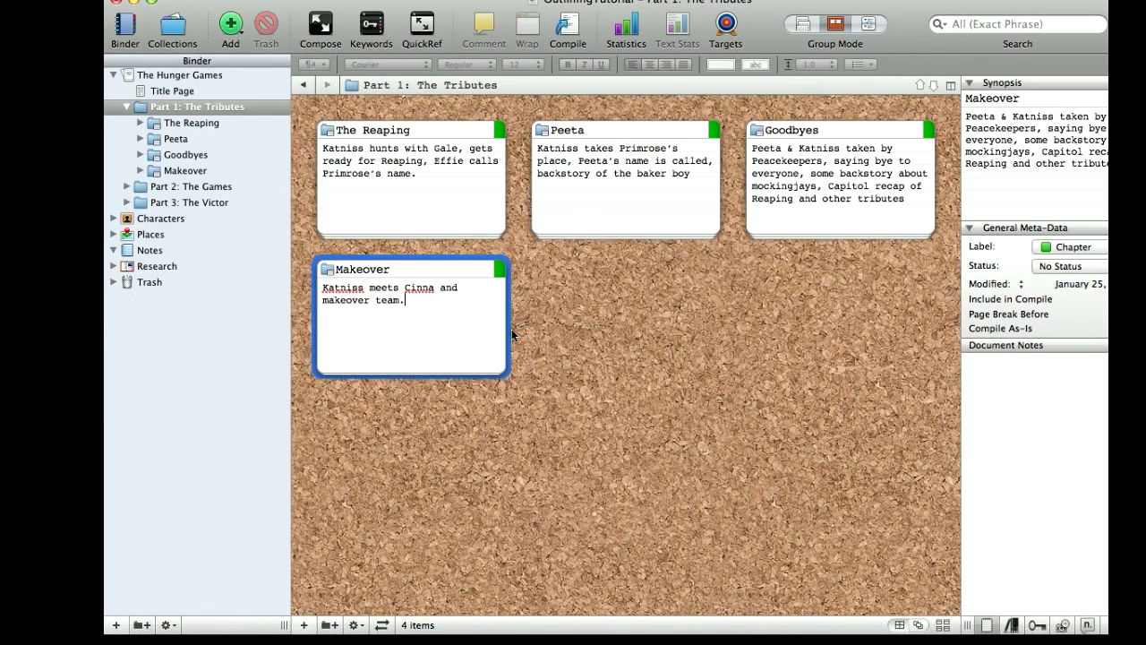
# - Duplicate the Makeover card
pyautogui.rightClick(449, 348)
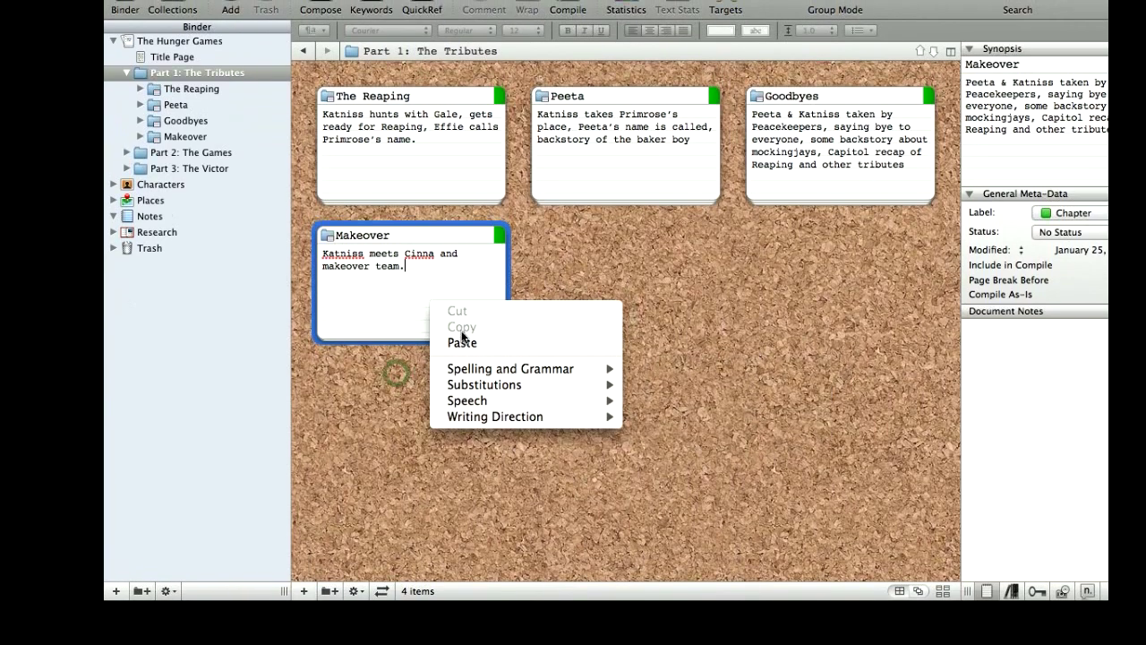
pyautogui.click(397, 395)
pyautogui.click(560, 296)
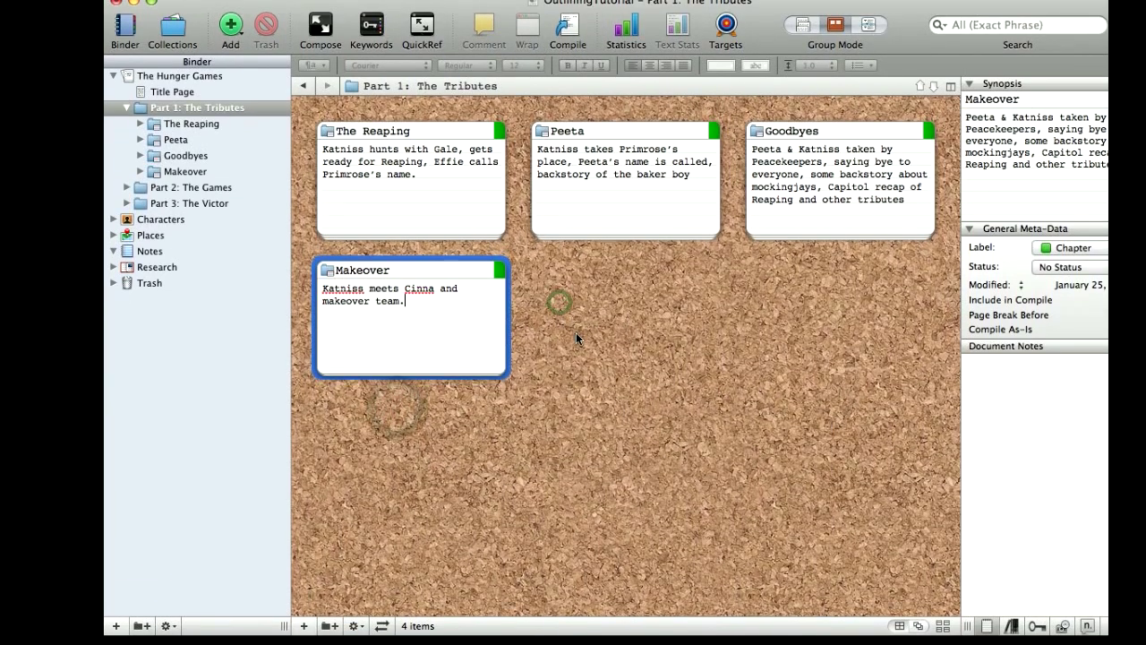
pyautogui.rightClick(461, 324)
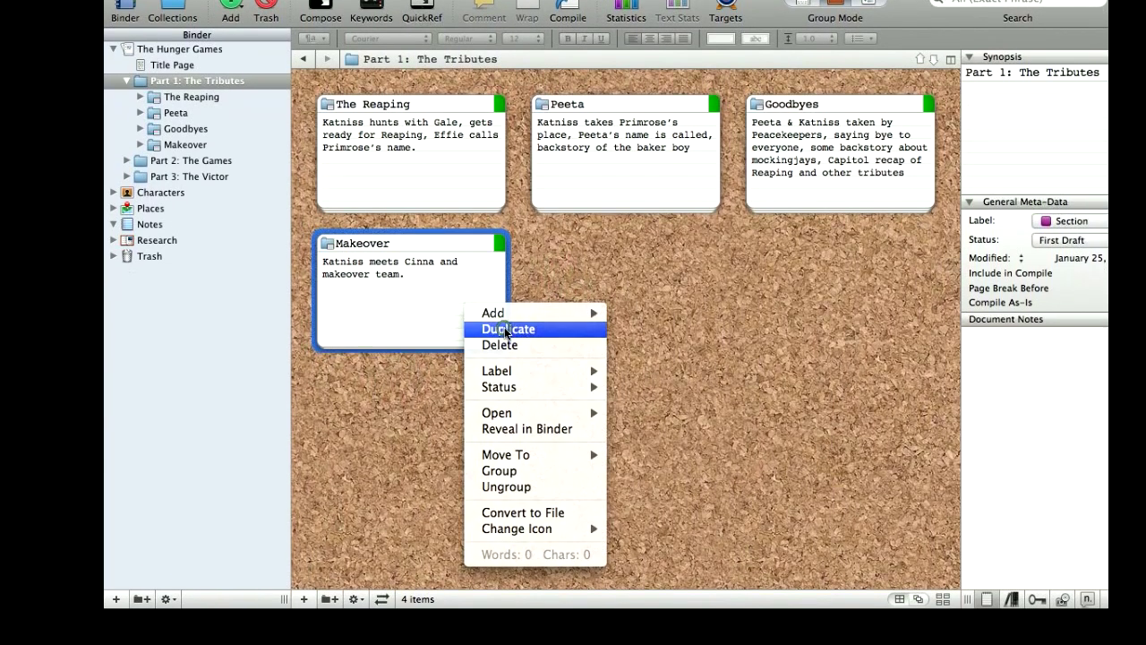
pyautogui.click(507, 337)
# - Retitle the copied Makeover card to Train Ride
pyautogui.click(589, 250)
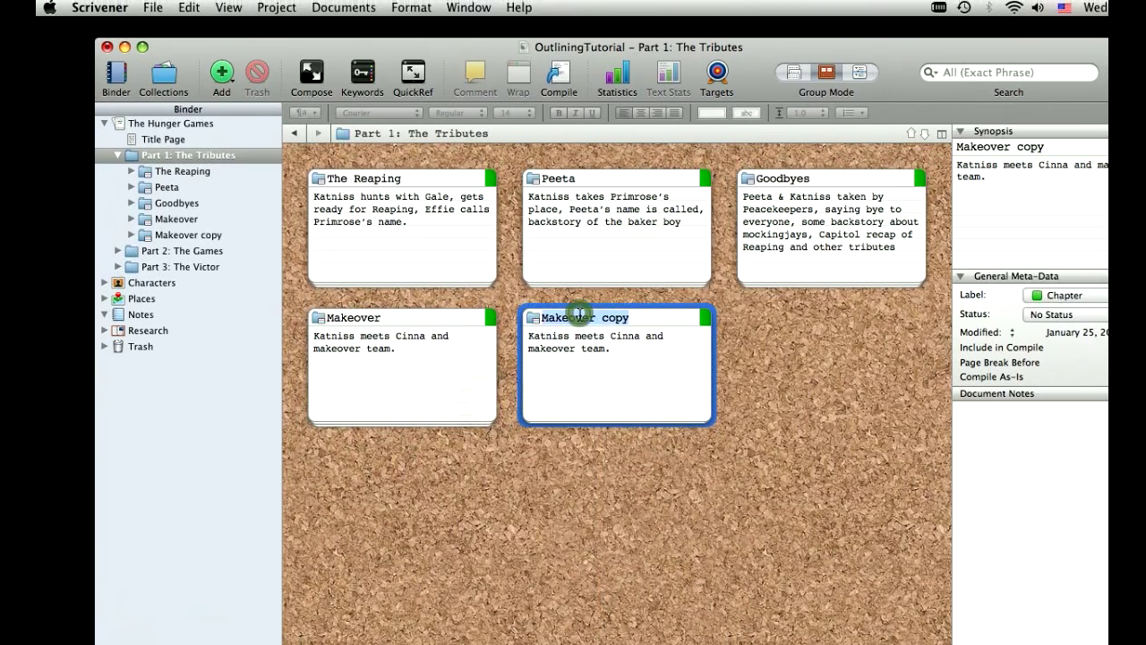
pyautogui.write('Train Ride')
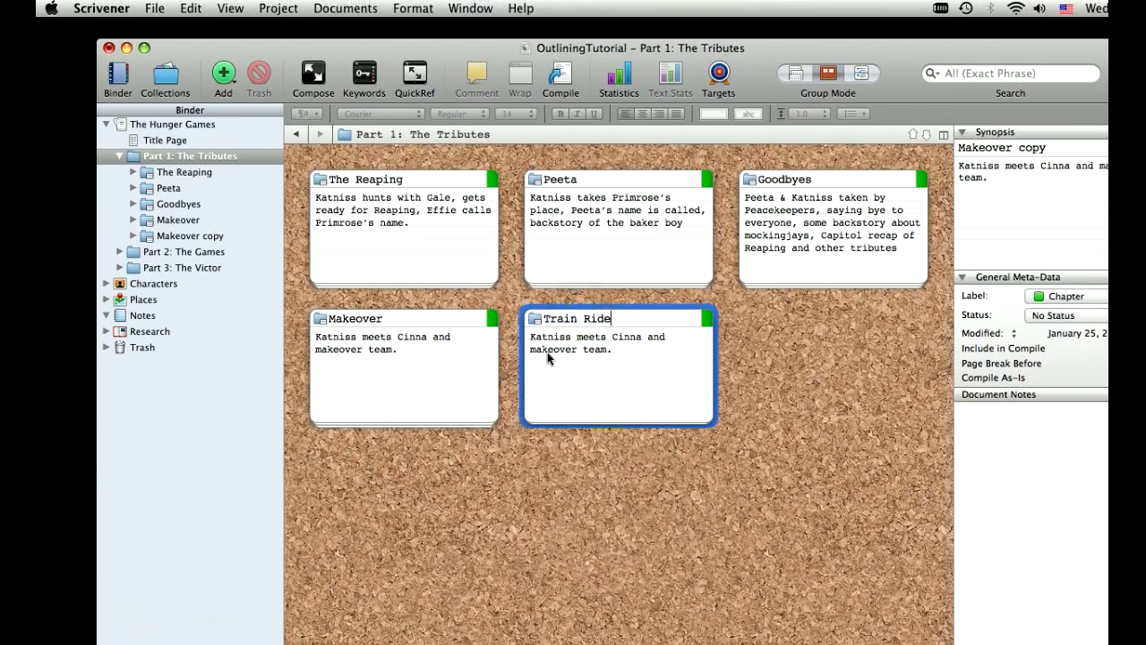
pyautogui.press('Return')
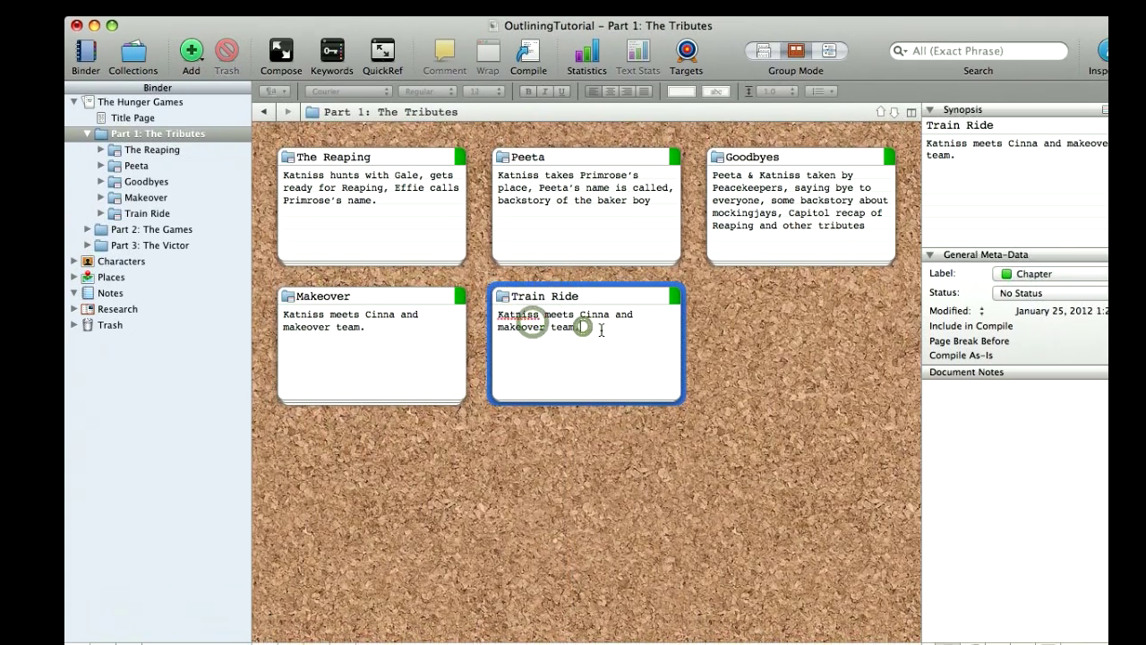
# - Rewrite the synopsis: Katniss and Peeta head to the Capitol via train, meet mentor Haymitch (drunk!)
pyautogui.moveTo(608, 334); pyautogui.dragTo(569, 322)
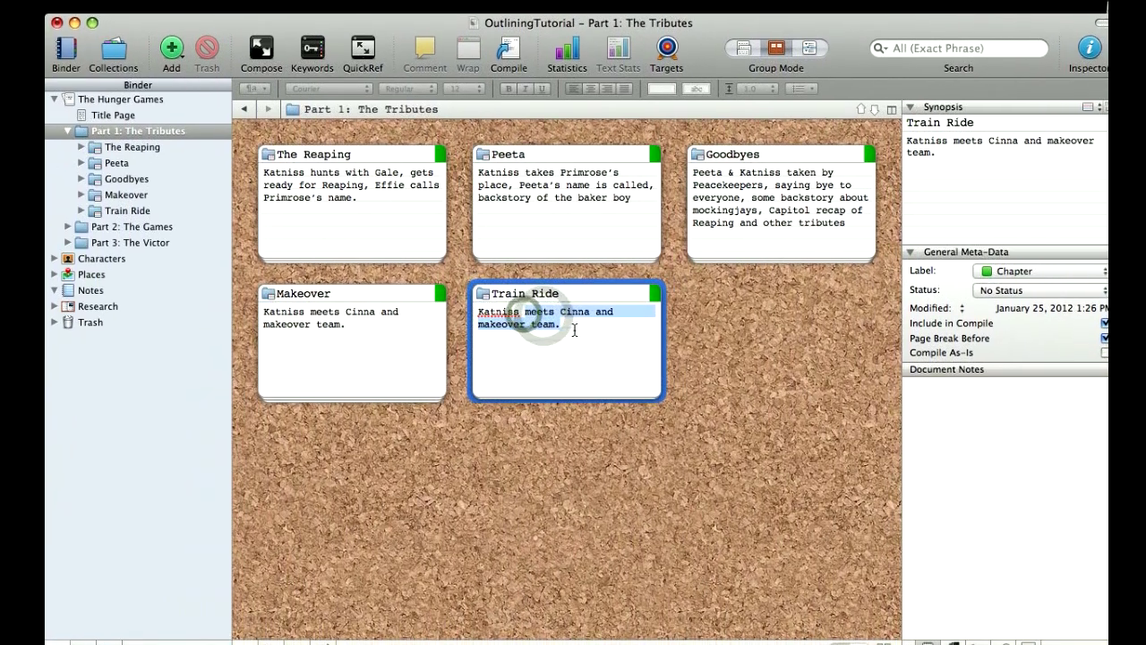
pyautogui.write('an')
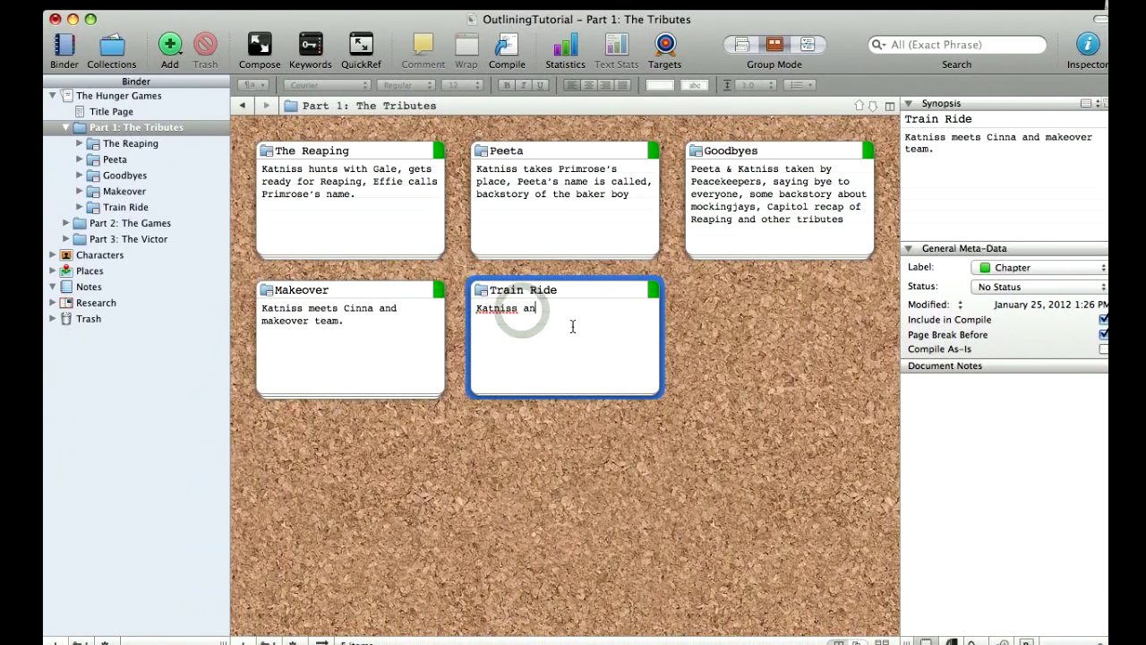
pyautogui.write('d Peeta head to the Capitol via train, meet Ha')
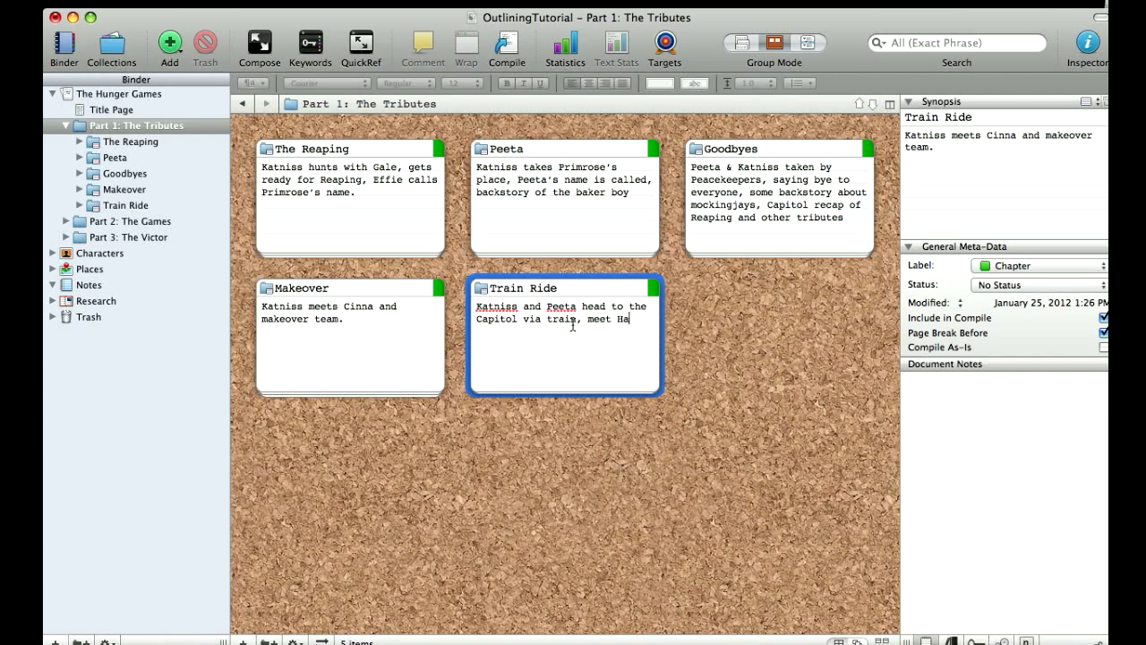
pyautogui.write('tch')
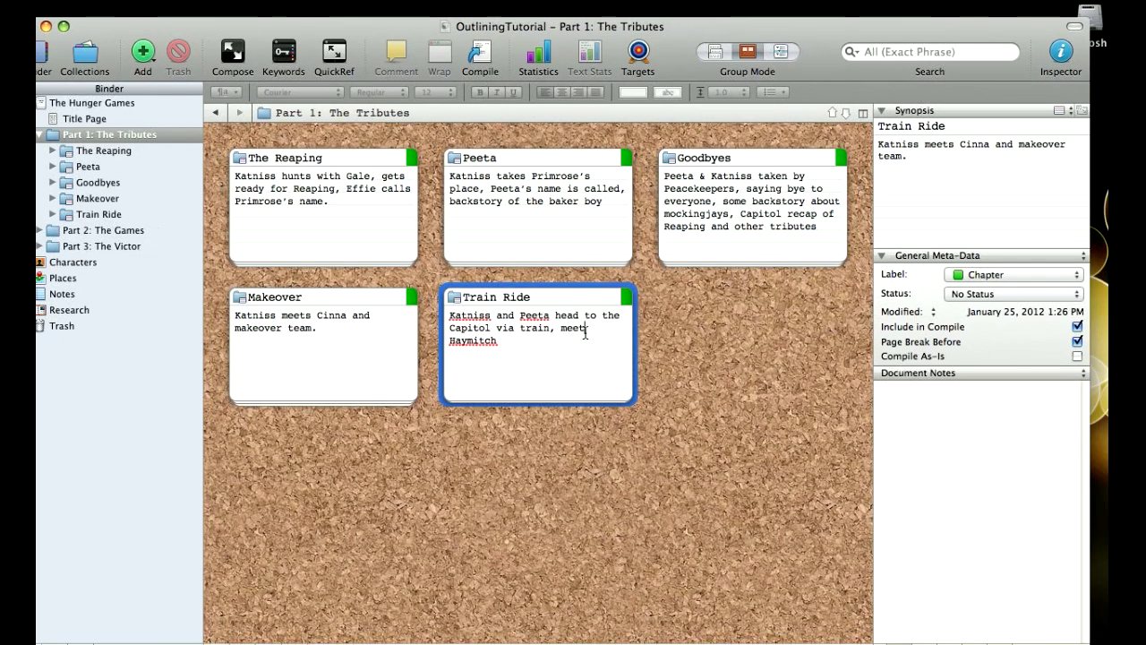
pyautogui.click(613, 321)
pyautogui.write('their ')
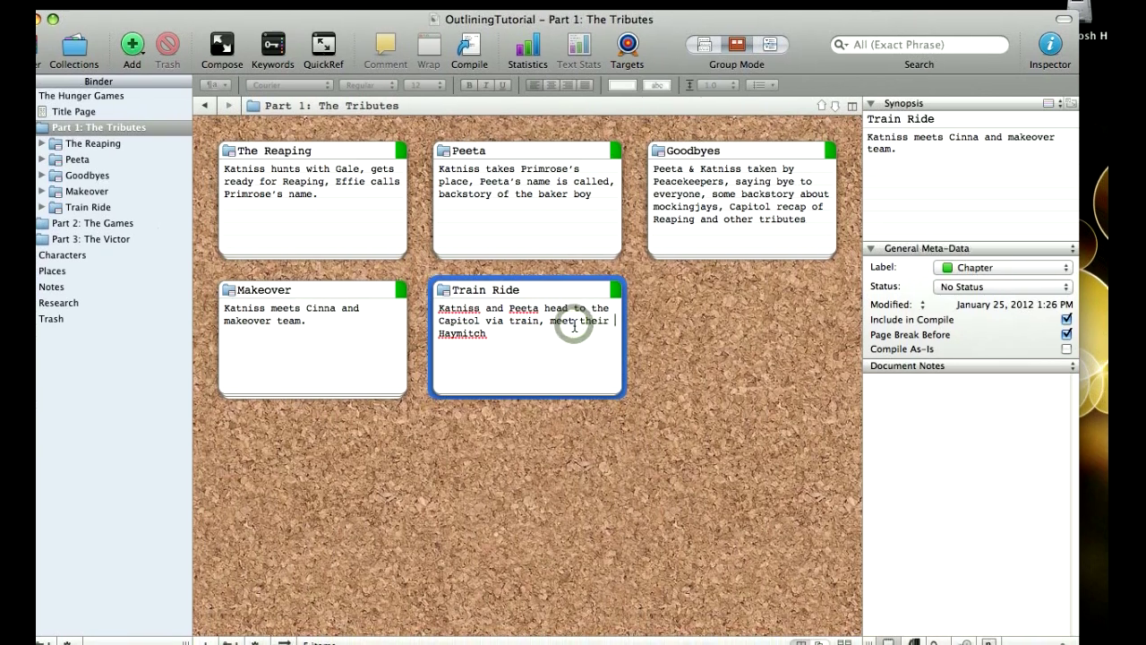
pyautogui.write('mentor')
pyautogui.click(588, 334)
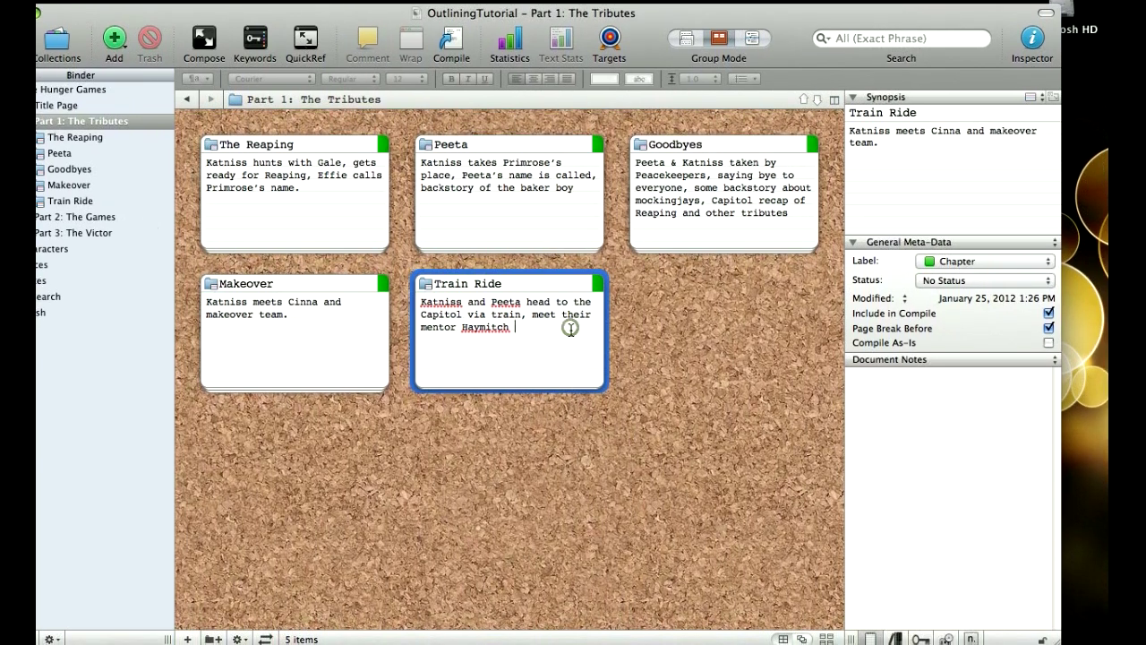
pyautogui.write('(drunk!!')
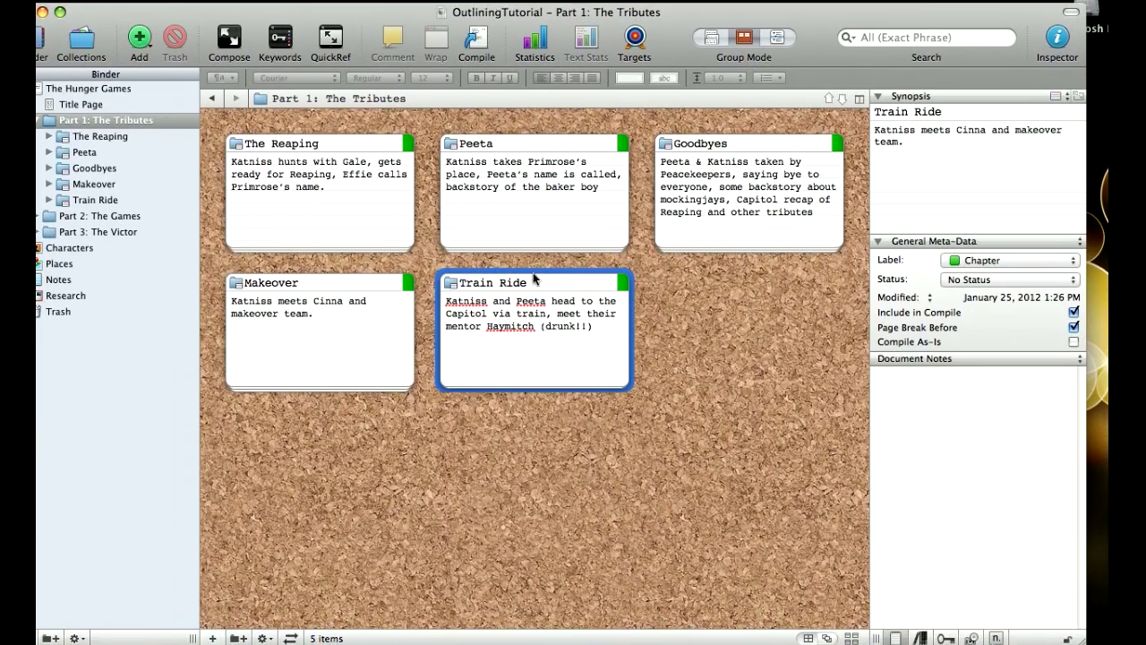
# - Drag the Makeover card after Train Ride on the Part 1 corkboard
pyautogui.click(635, 299)
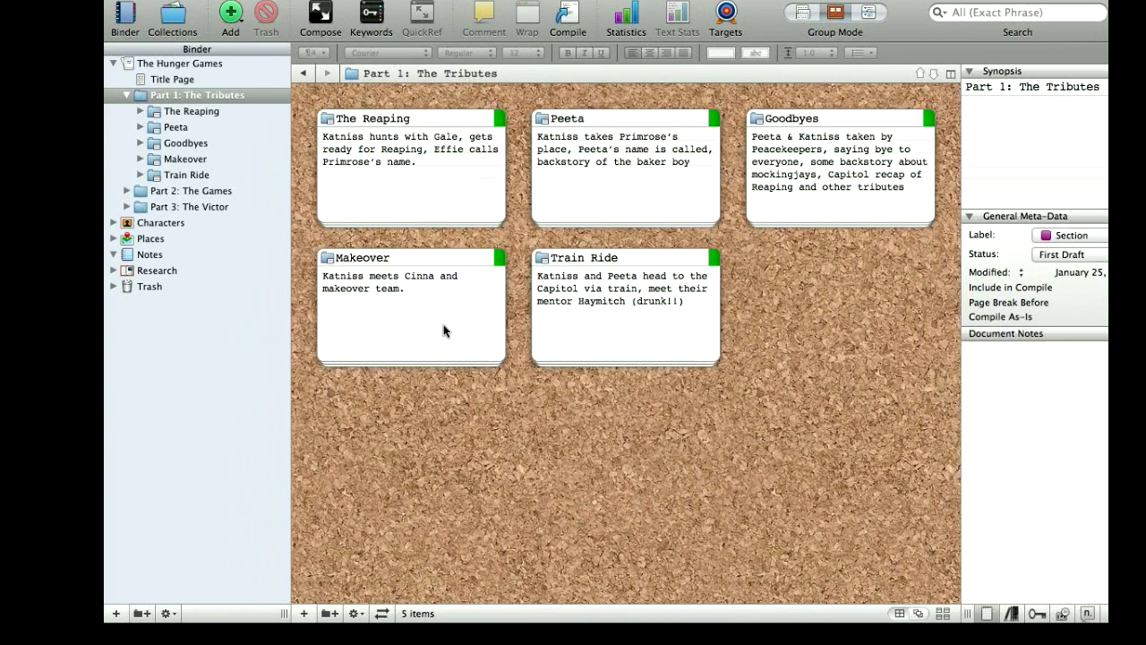
pyautogui.moveTo(445, 323)
pyautogui.mouseDown()
pyautogui.moveTo(379, 261)
pyautogui.moveTo(418, 282)
pyautogui.moveTo(427, 319)
pyautogui.mouseUp()
pyautogui.click(428, 321)
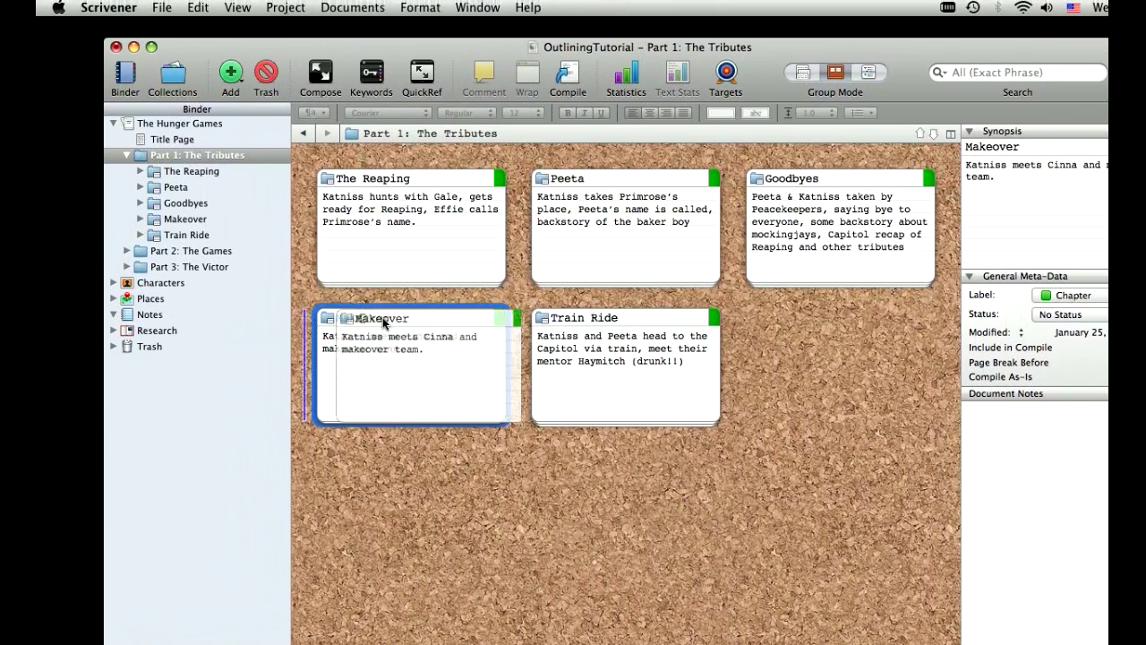
pyautogui.moveTo(363, 286); pyautogui.dragTo(712, 330)
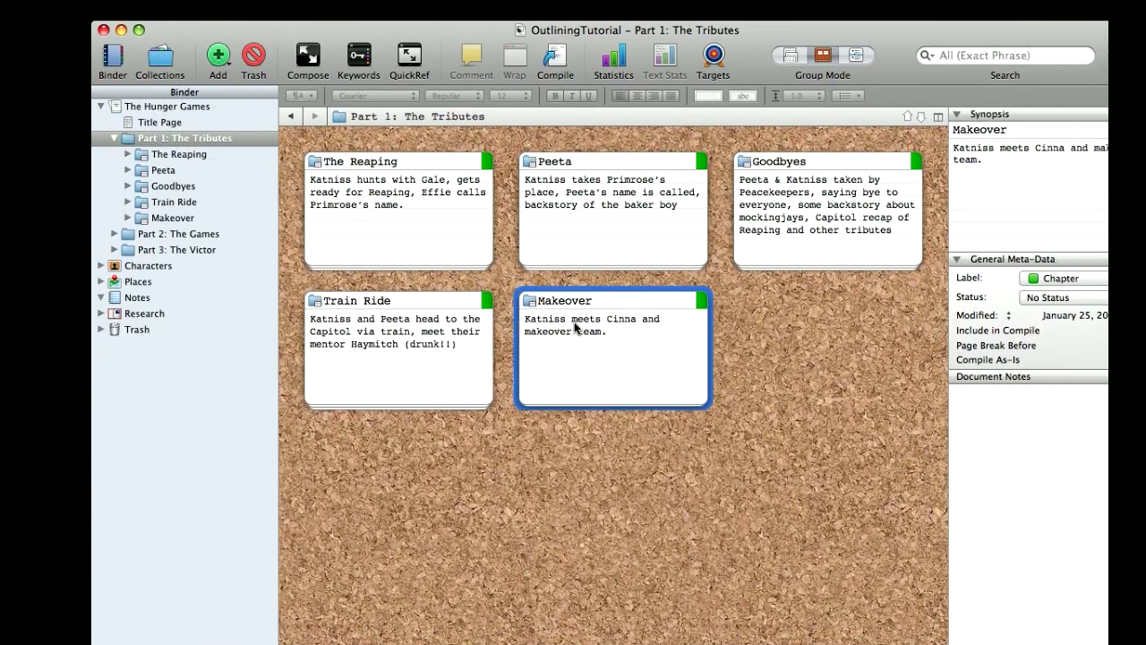
# - Open the Makeover chapter in the Binder and collapse Train Ride again
pyautogui.click(166, 218)
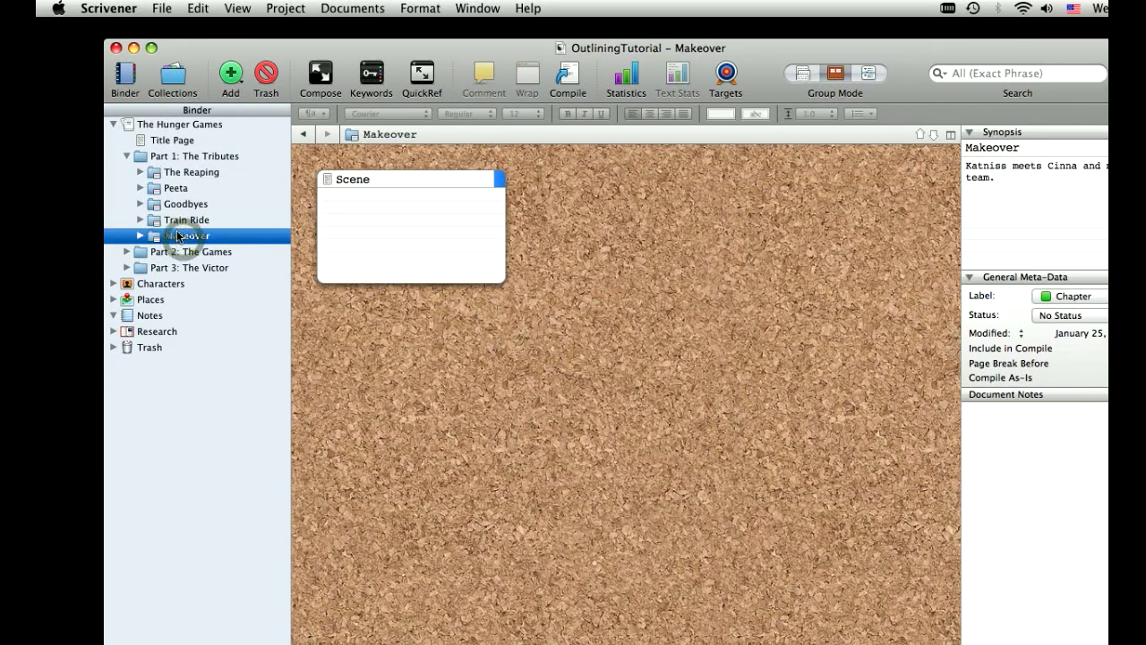
pyautogui.moveTo(178, 236)
pyautogui.mouseDown()
pyautogui.moveTo(179, 211)
pyautogui.moveTo(173, 237)
pyautogui.mouseUp()
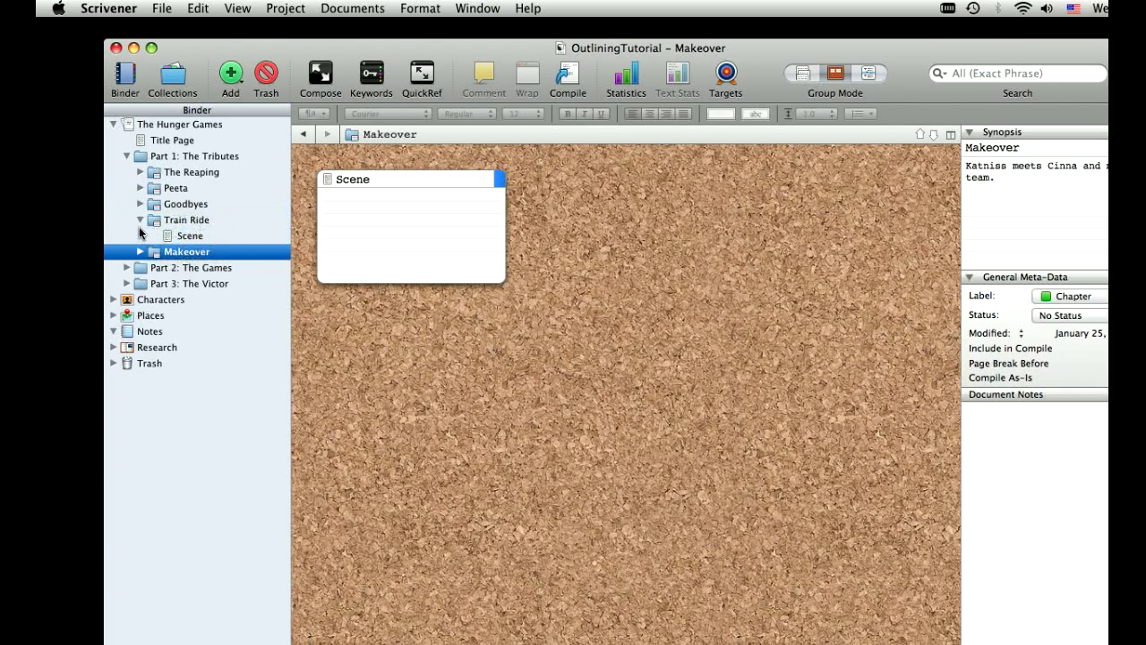
pyautogui.click(141, 221)
# - On the Part 1 corkboard, append 'Opening ceremonies -- girl on fire outfit.' to Makeover's synopsis
pyautogui.click(172, 156)
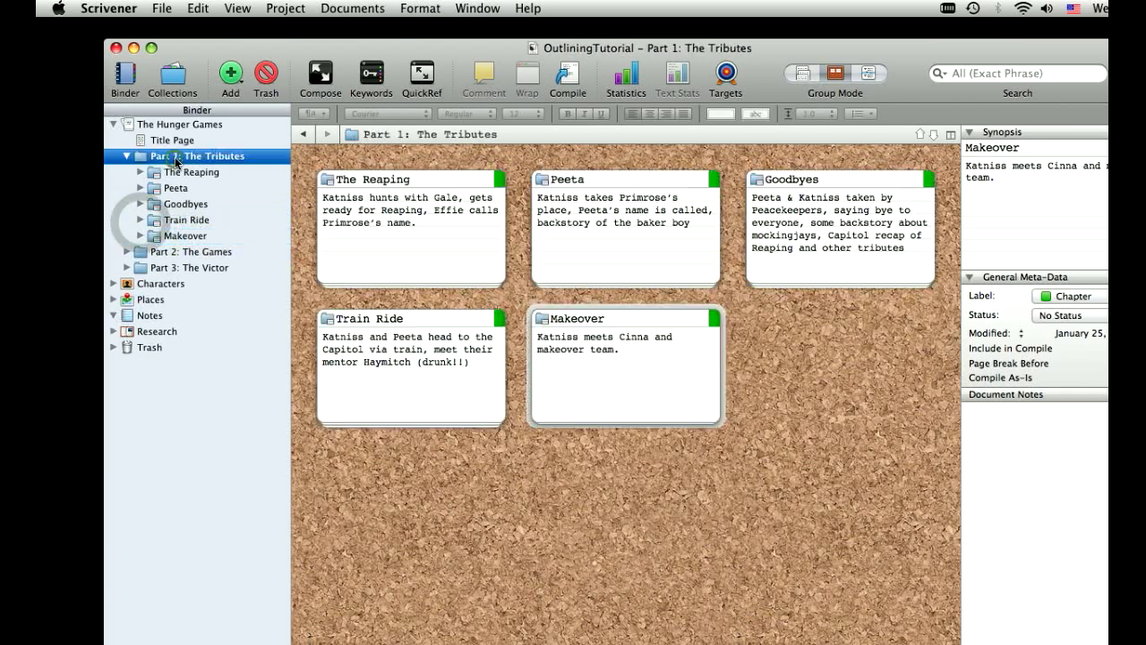
pyautogui.click(596, 351)
pyautogui.click(593, 353)
pyautogui.click(646, 354)
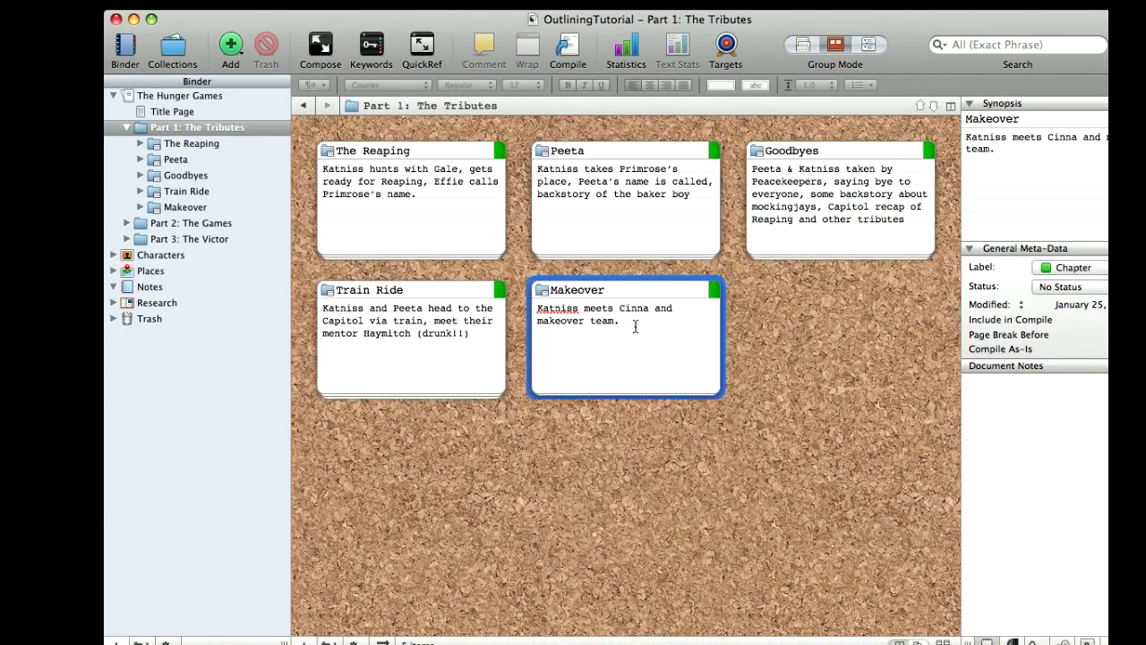
pyautogui.click(632, 334)
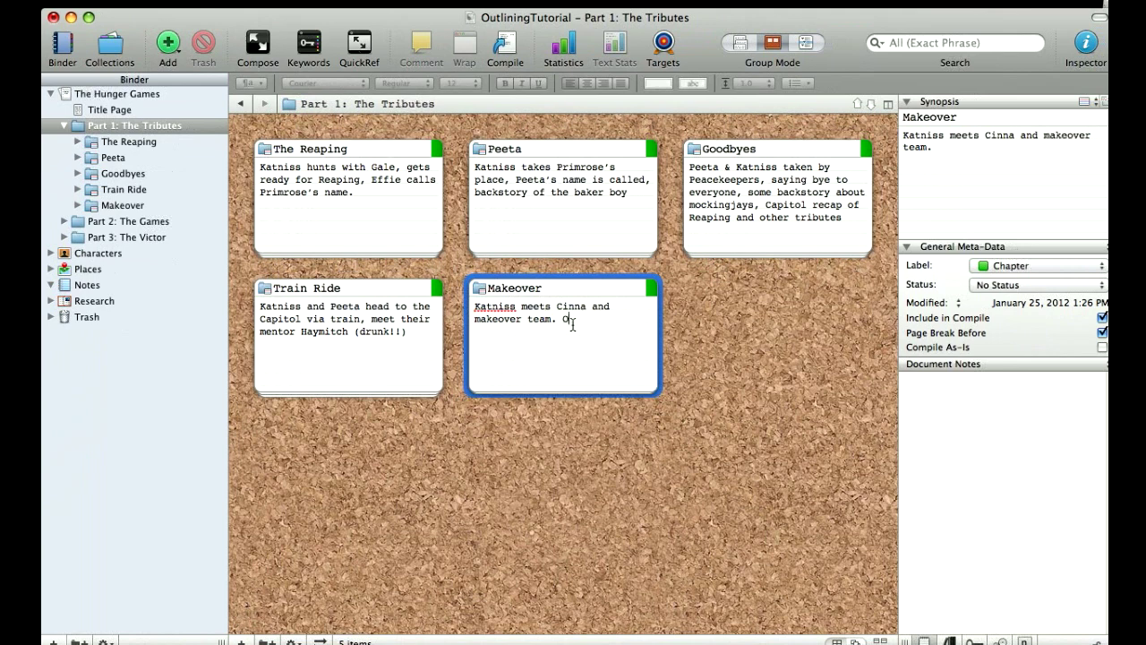
pyautogui.write('Opening ceremonies -- girl on fire outfit.')
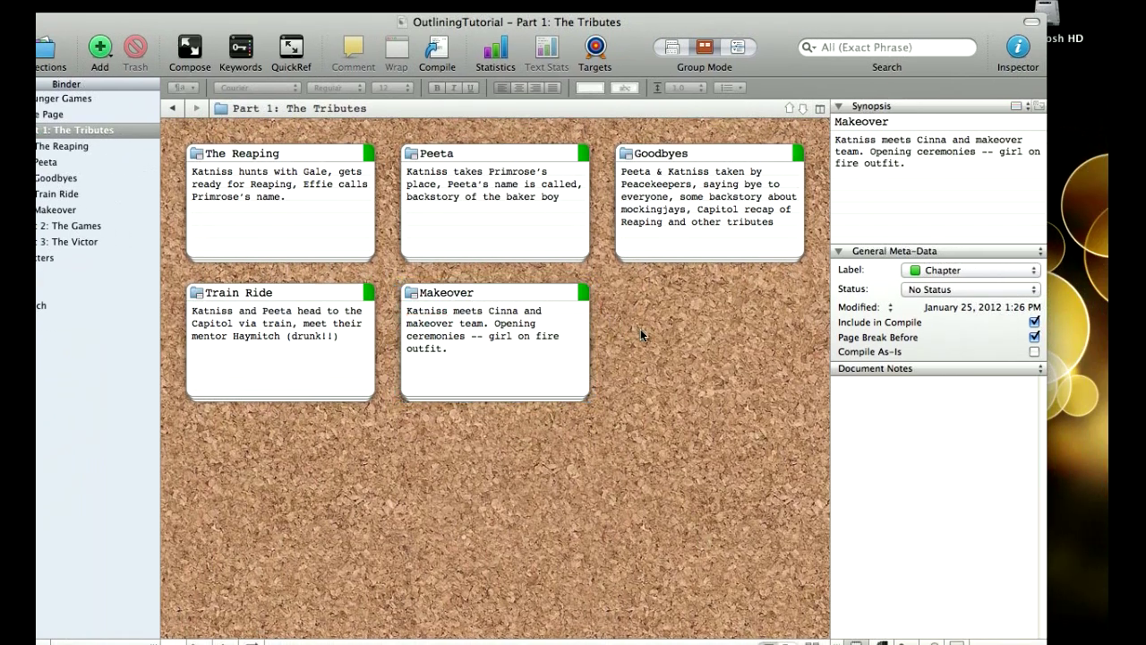
pyautogui.click(705, 324)
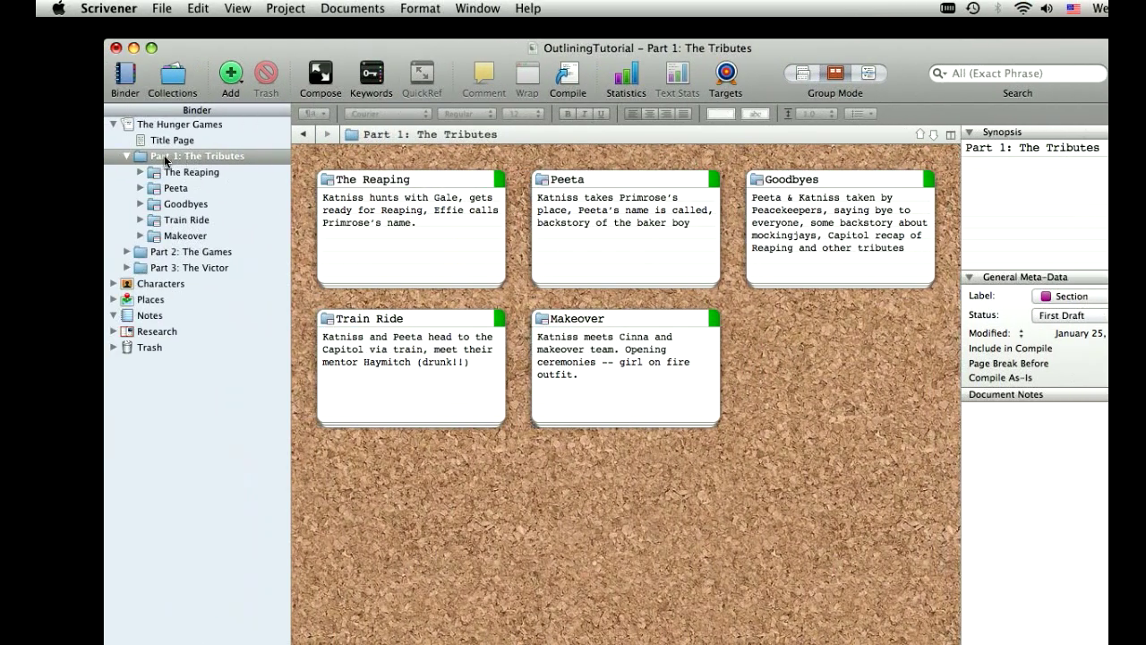
# - Select The Hunger Games in the Binder to show Title Page and Parts 1–3 as cards
pyautogui.click(134, 124)
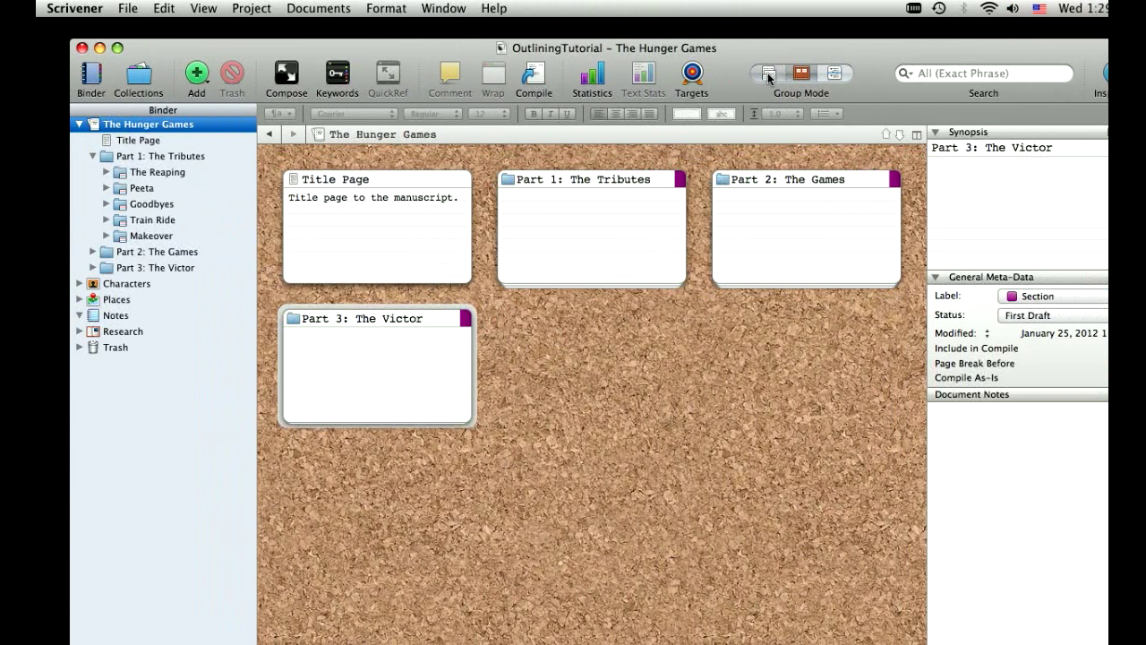
# - View The Reaping's opening line in Scrivenings, then return to the Part 1 corkboard
pyautogui.click(804, 73)
pyautogui.click(183, 177)
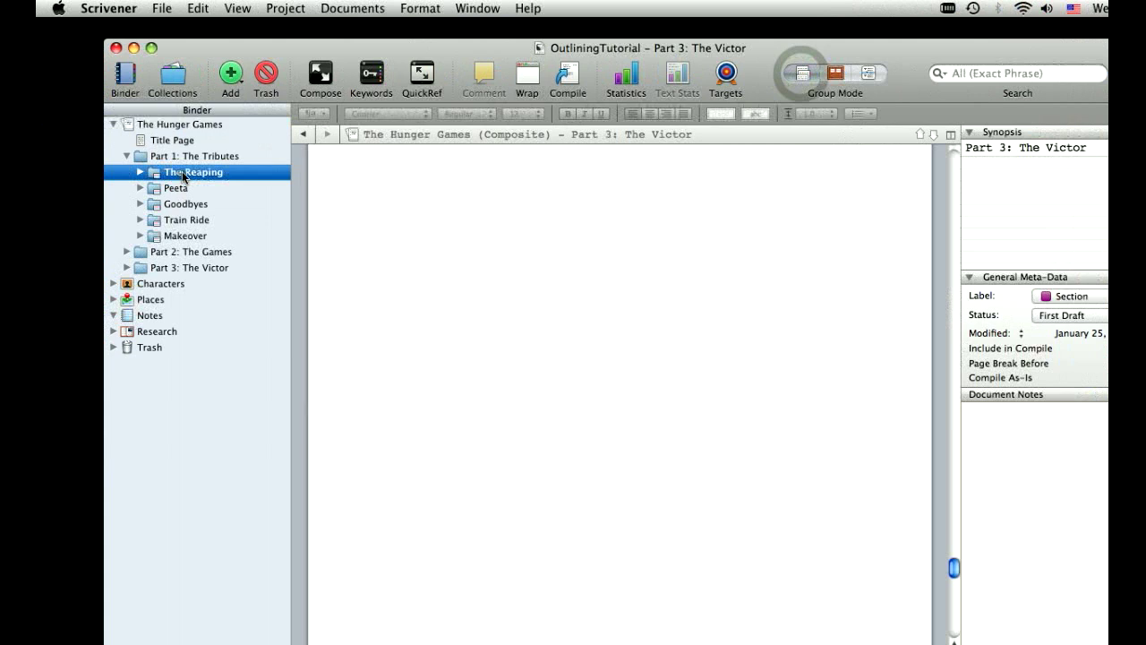
pyautogui.click(182, 173)
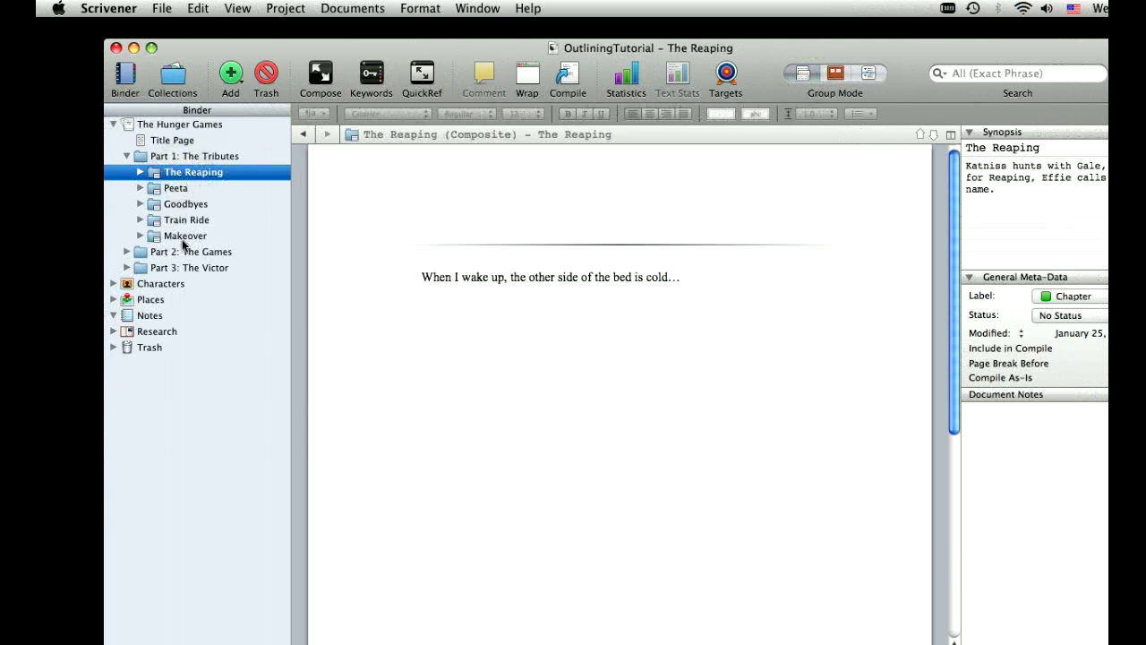
pyautogui.tripleClick(683, 277)
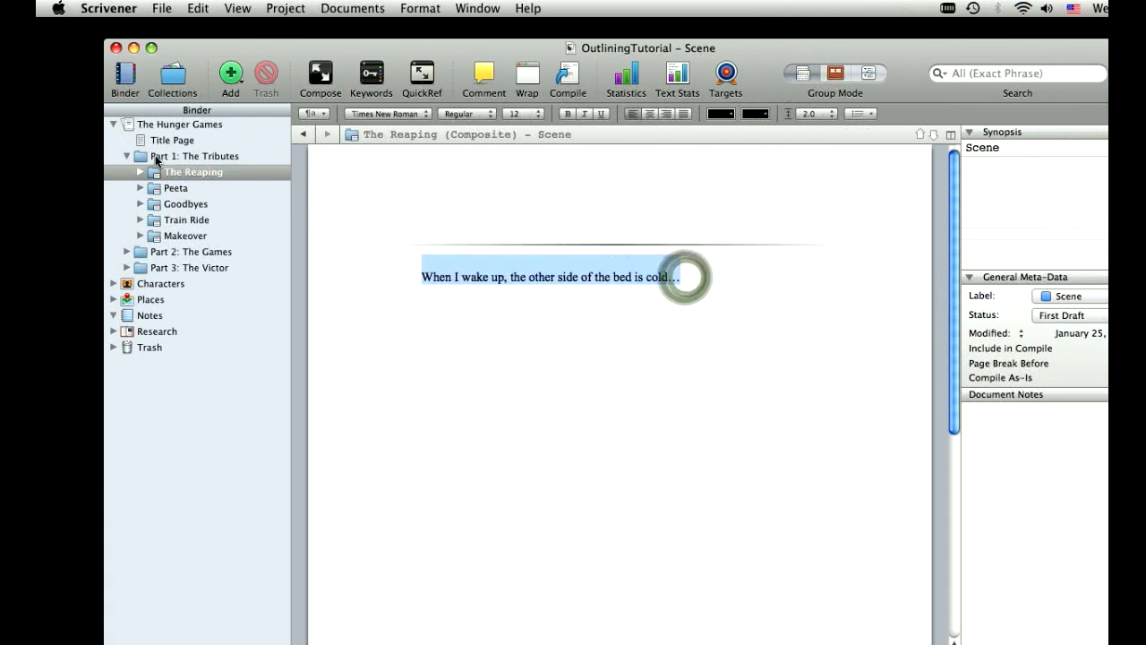
pyautogui.click(157, 159)
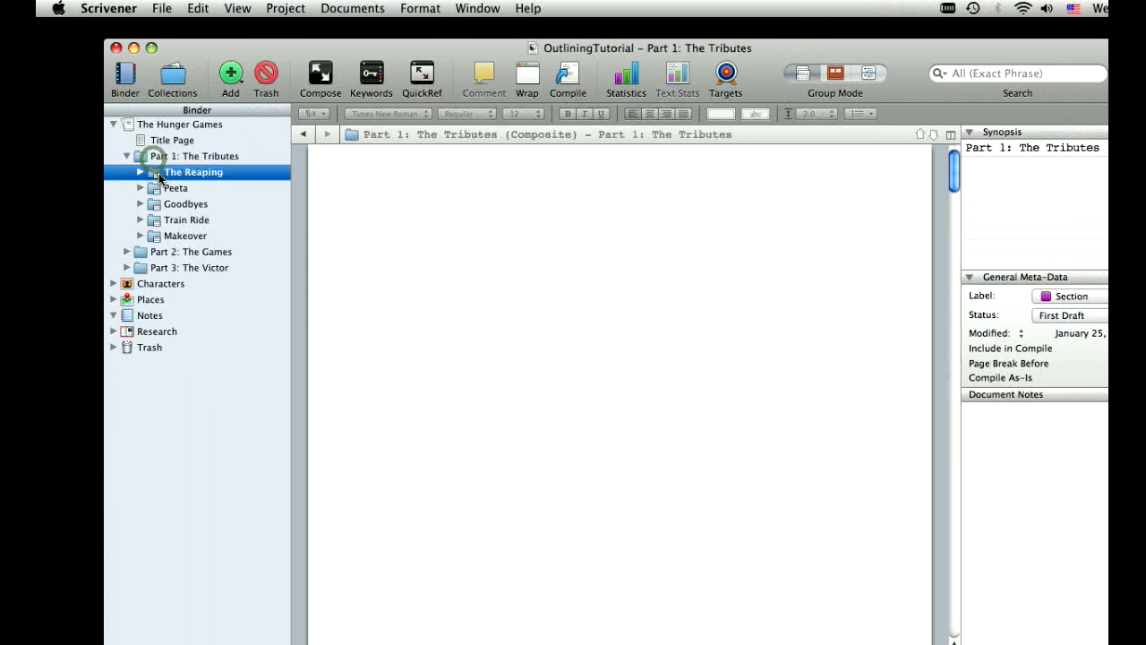
pyautogui.click(157, 170)
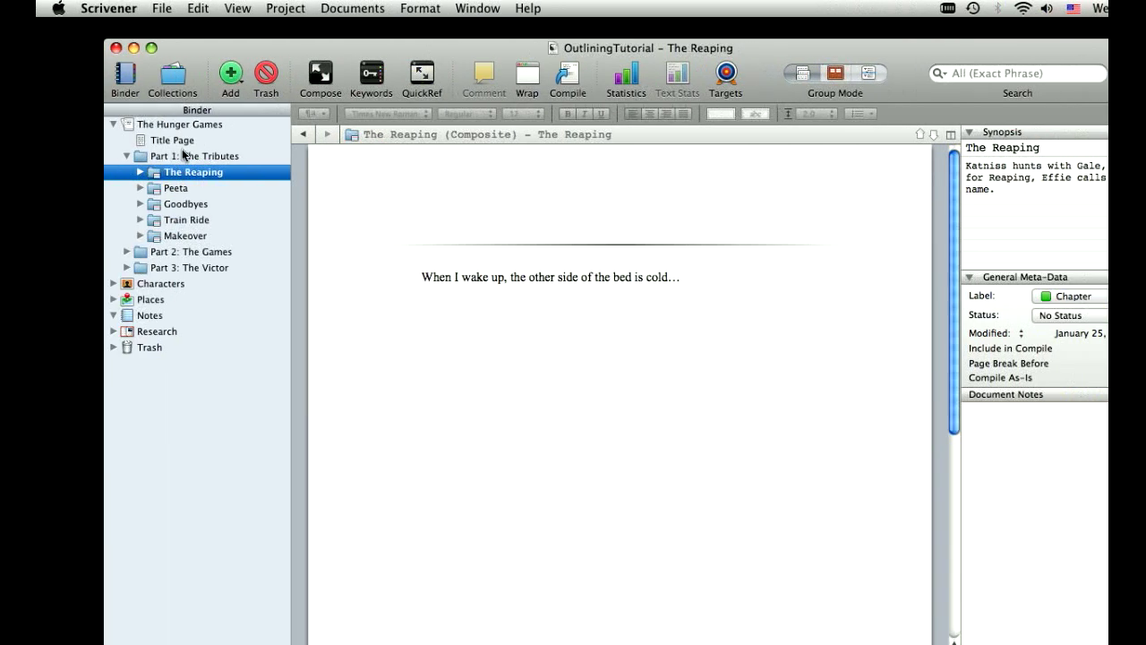
pyautogui.click(51, 154)
pyautogui.click(836, 72)
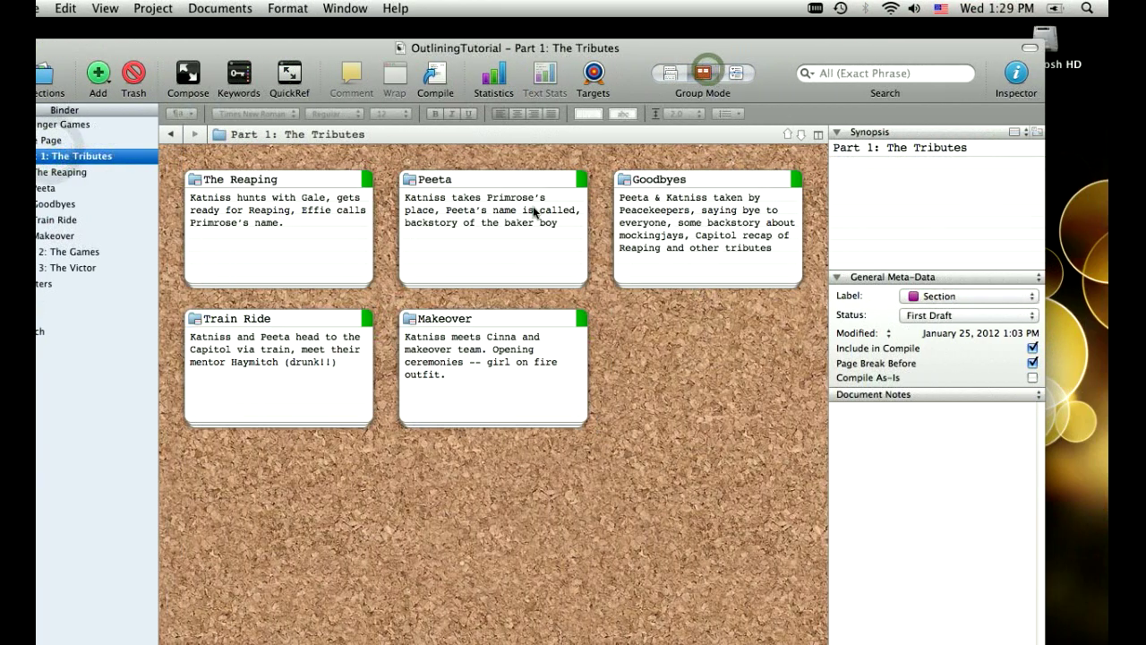